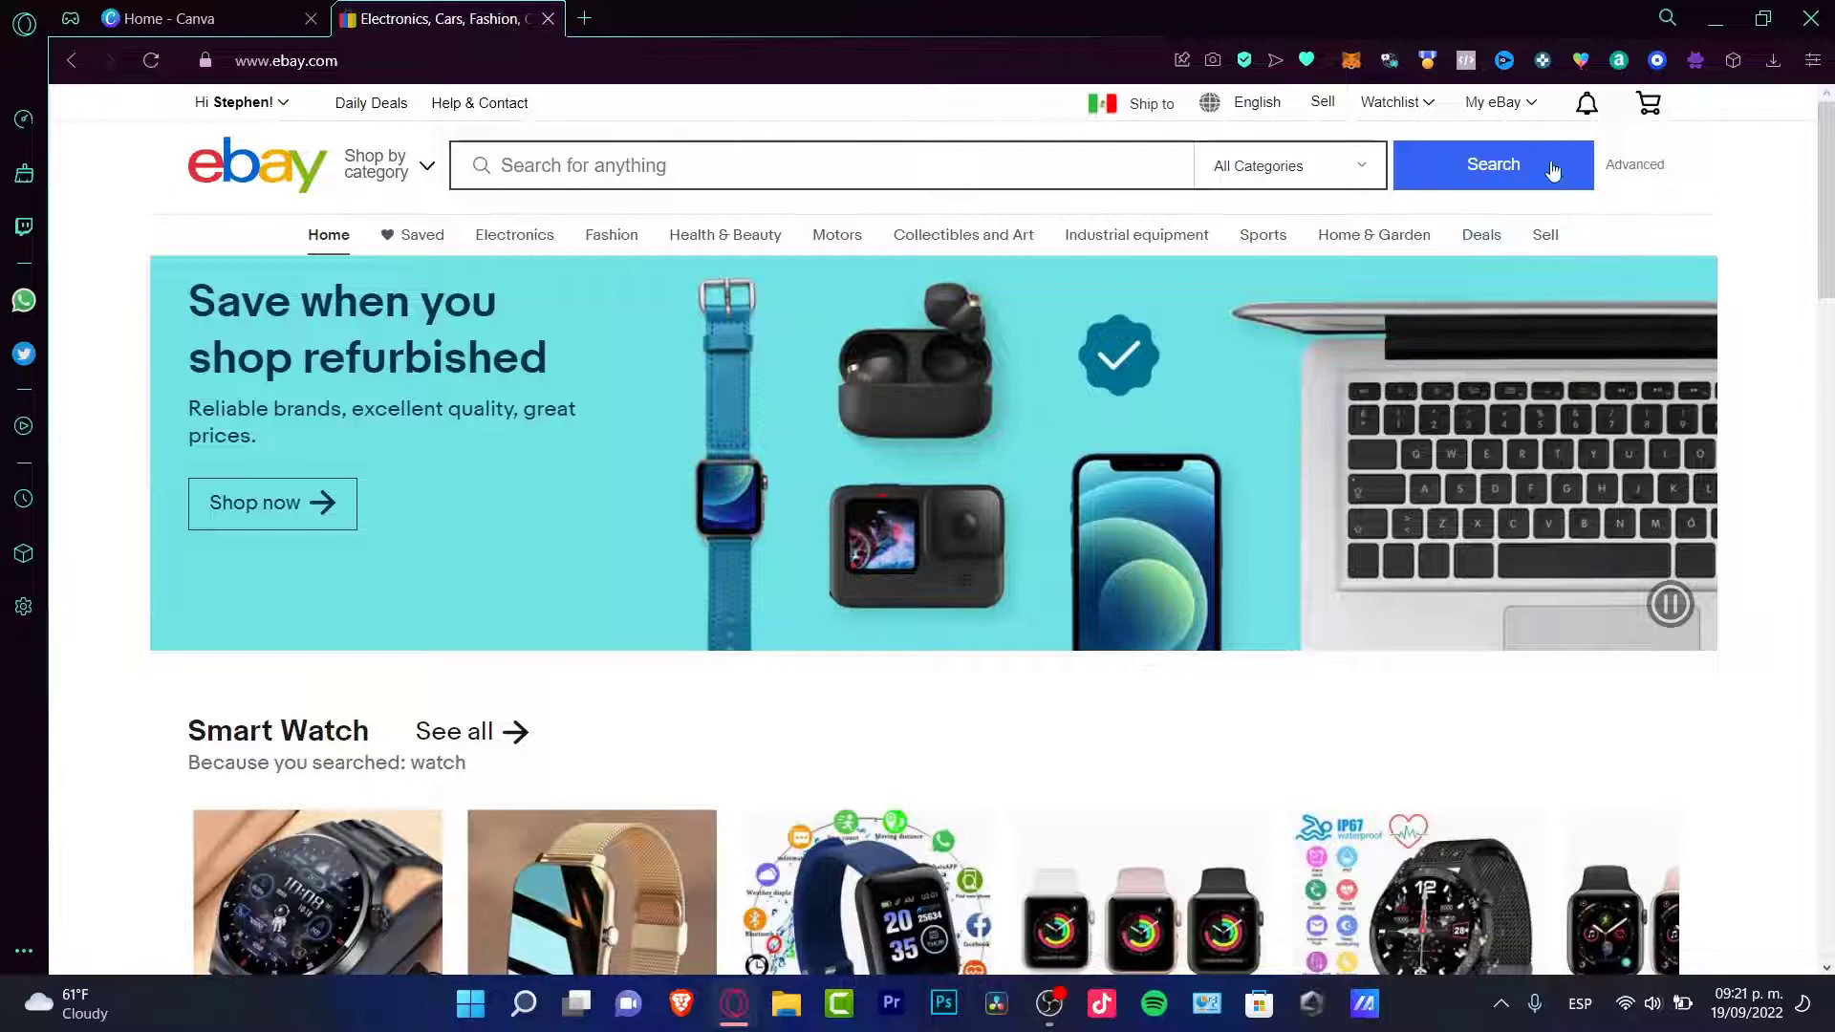
Reveal the My eBay dropdown in the home page header listing the account sections
{"action": "mouse_move", "coordinate": [1507, 106]}
{"action": "mouse_move", "coordinate": [278, 102]}
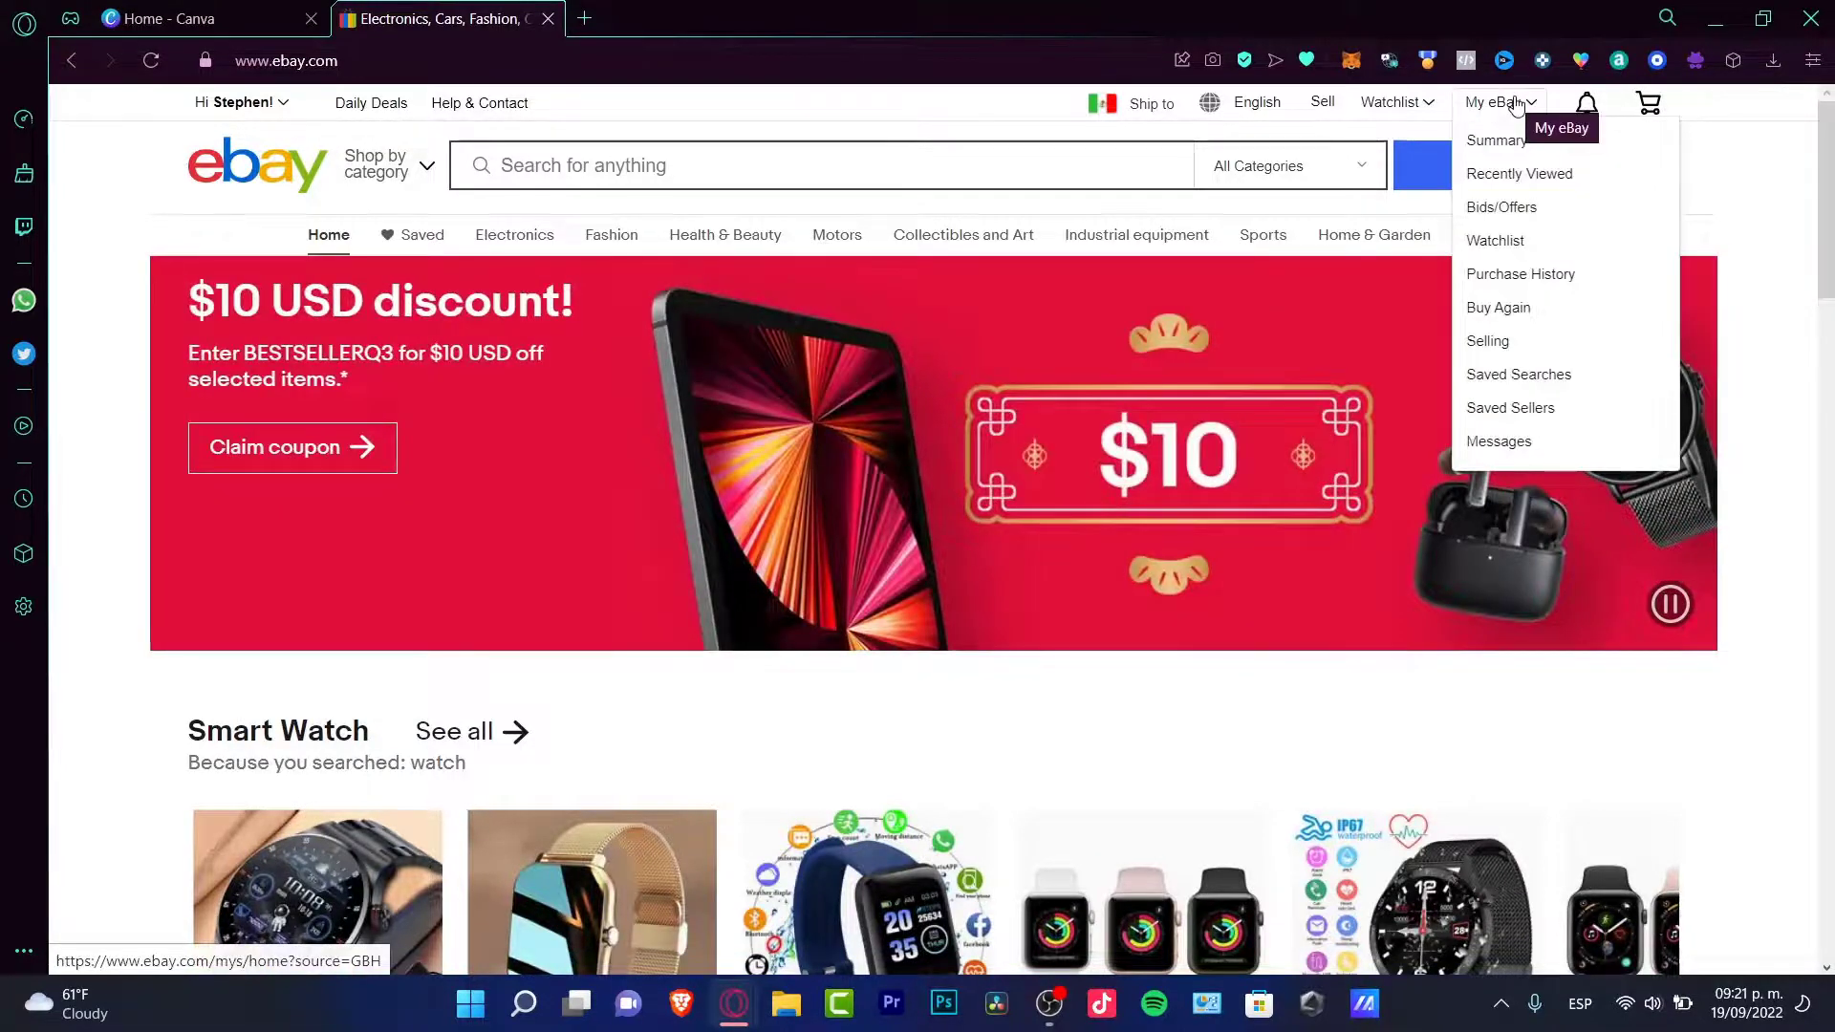
{"action": "scroll", "coordinate": [1517, 105], "scroll_direction": "up", "scroll_amount": 5}
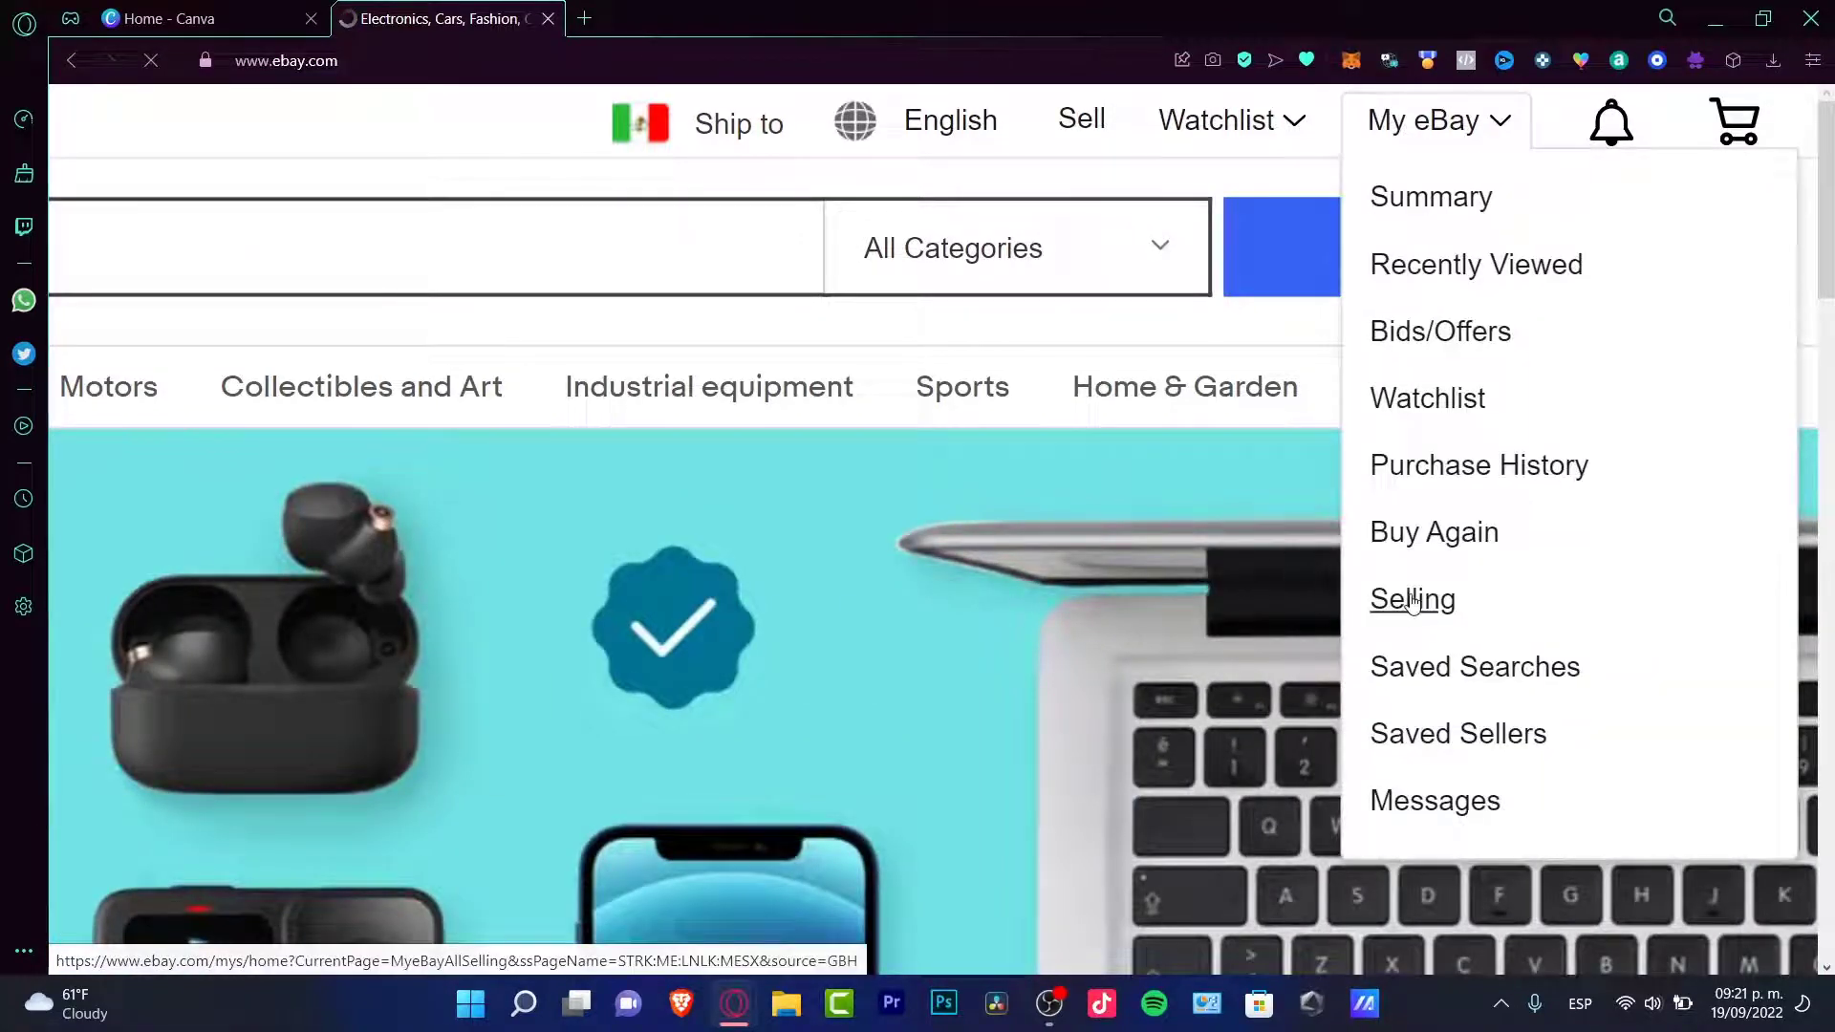
Go to the Selling overview and dismiss its welcome message
{"action": "left_click", "coordinate": [1413, 598]}
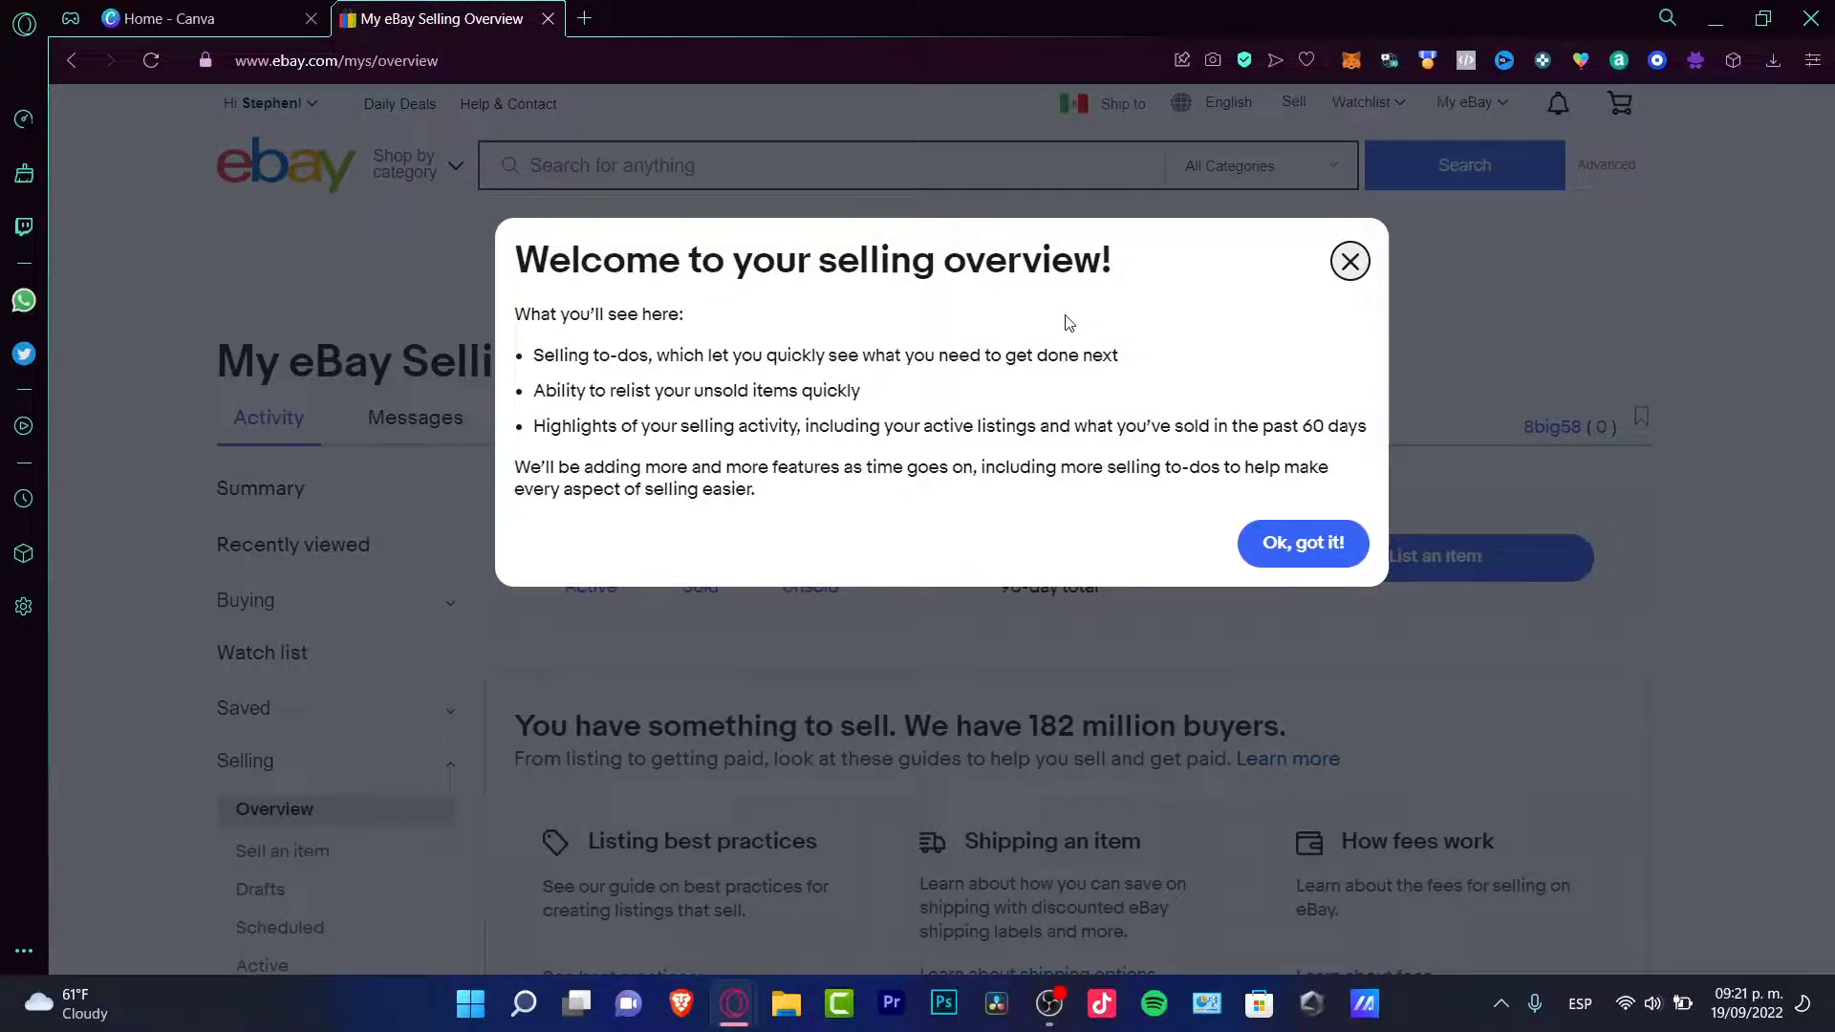
{"action": "left_click_drag", "start_coordinate": [593, 355], "coordinate": [710, 356]}
{"action": "left_click_drag", "start_coordinate": [860, 392], "coordinate": [779, 426]}
{"action": "left_click", "coordinate": [1316, 551]}
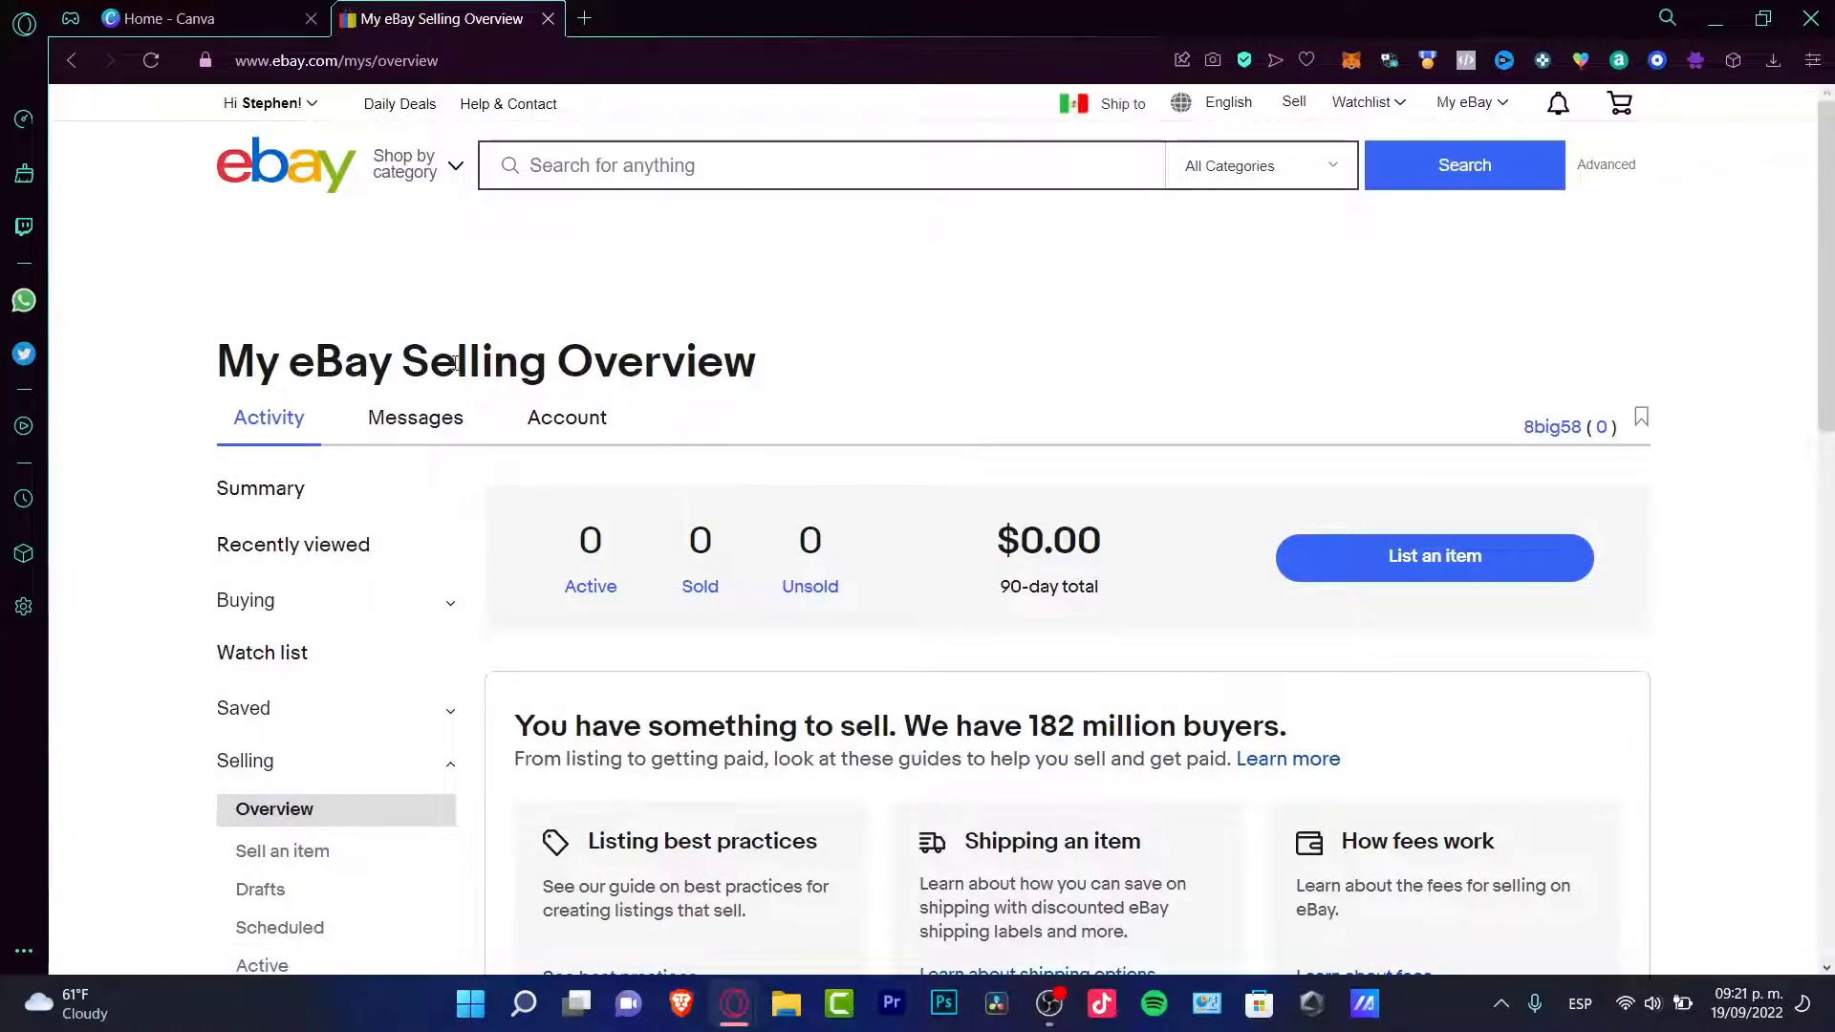
Review the Selling Overview title and 90-day total, then scroll down the left sidebar
{"action": "left_click_drag", "start_coordinate": [457, 363], "coordinate": [765, 373]}
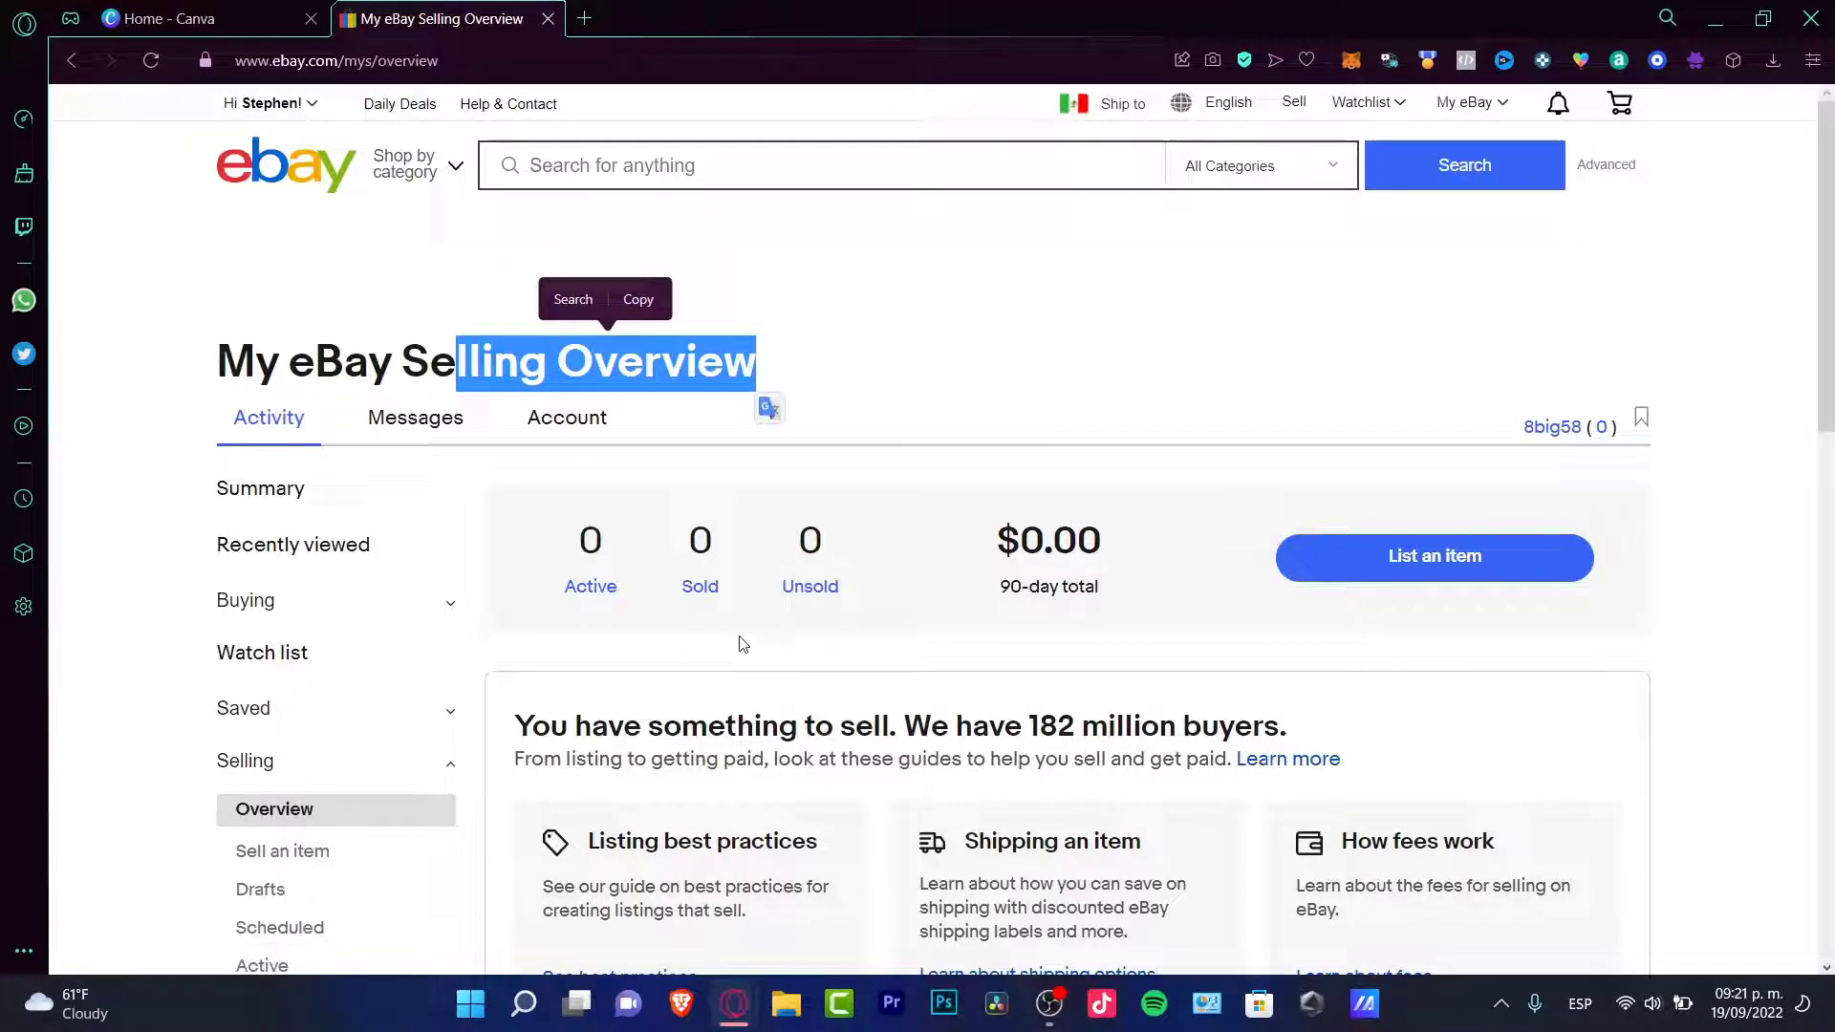
{"action": "left_click_drag", "start_coordinate": [998, 587], "coordinate": [1099, 593]}
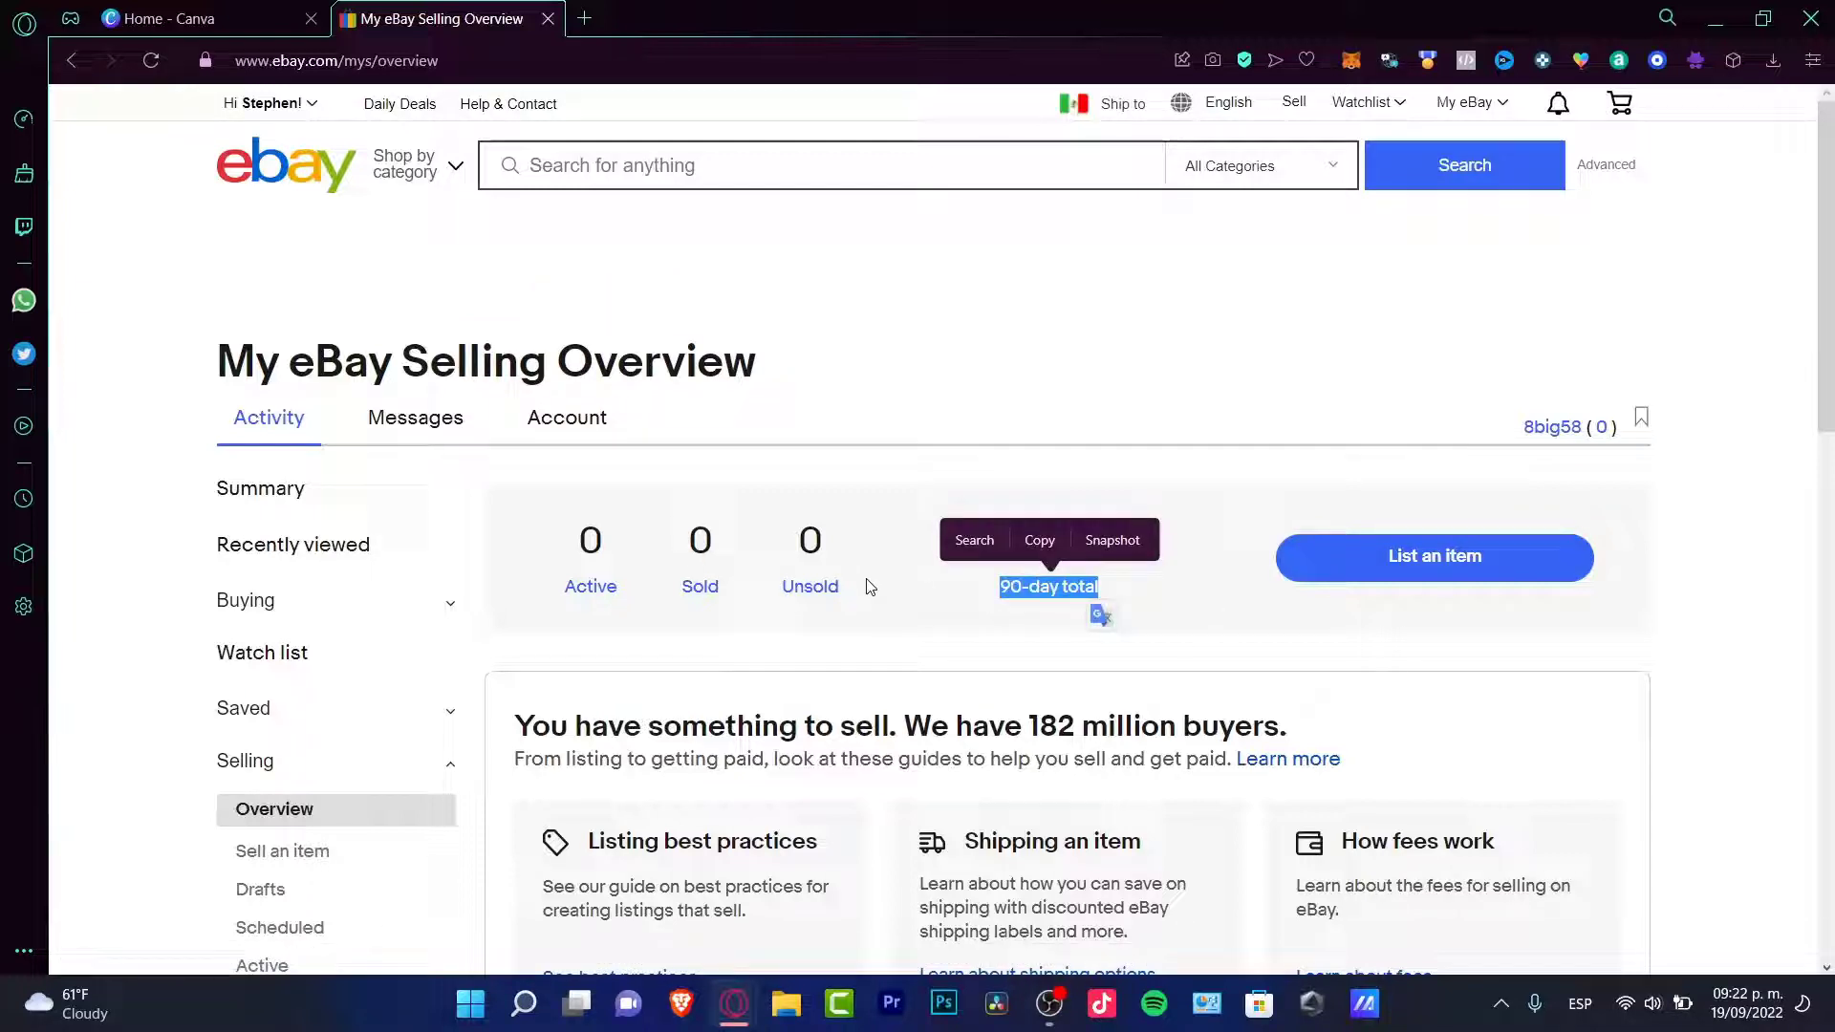
{"action": "left_click", "coordinate": [773, 672]}
{"action": "scroll", "coordinate": [772, 672], "scroll_direction": "down", "scroll_amount": 3}
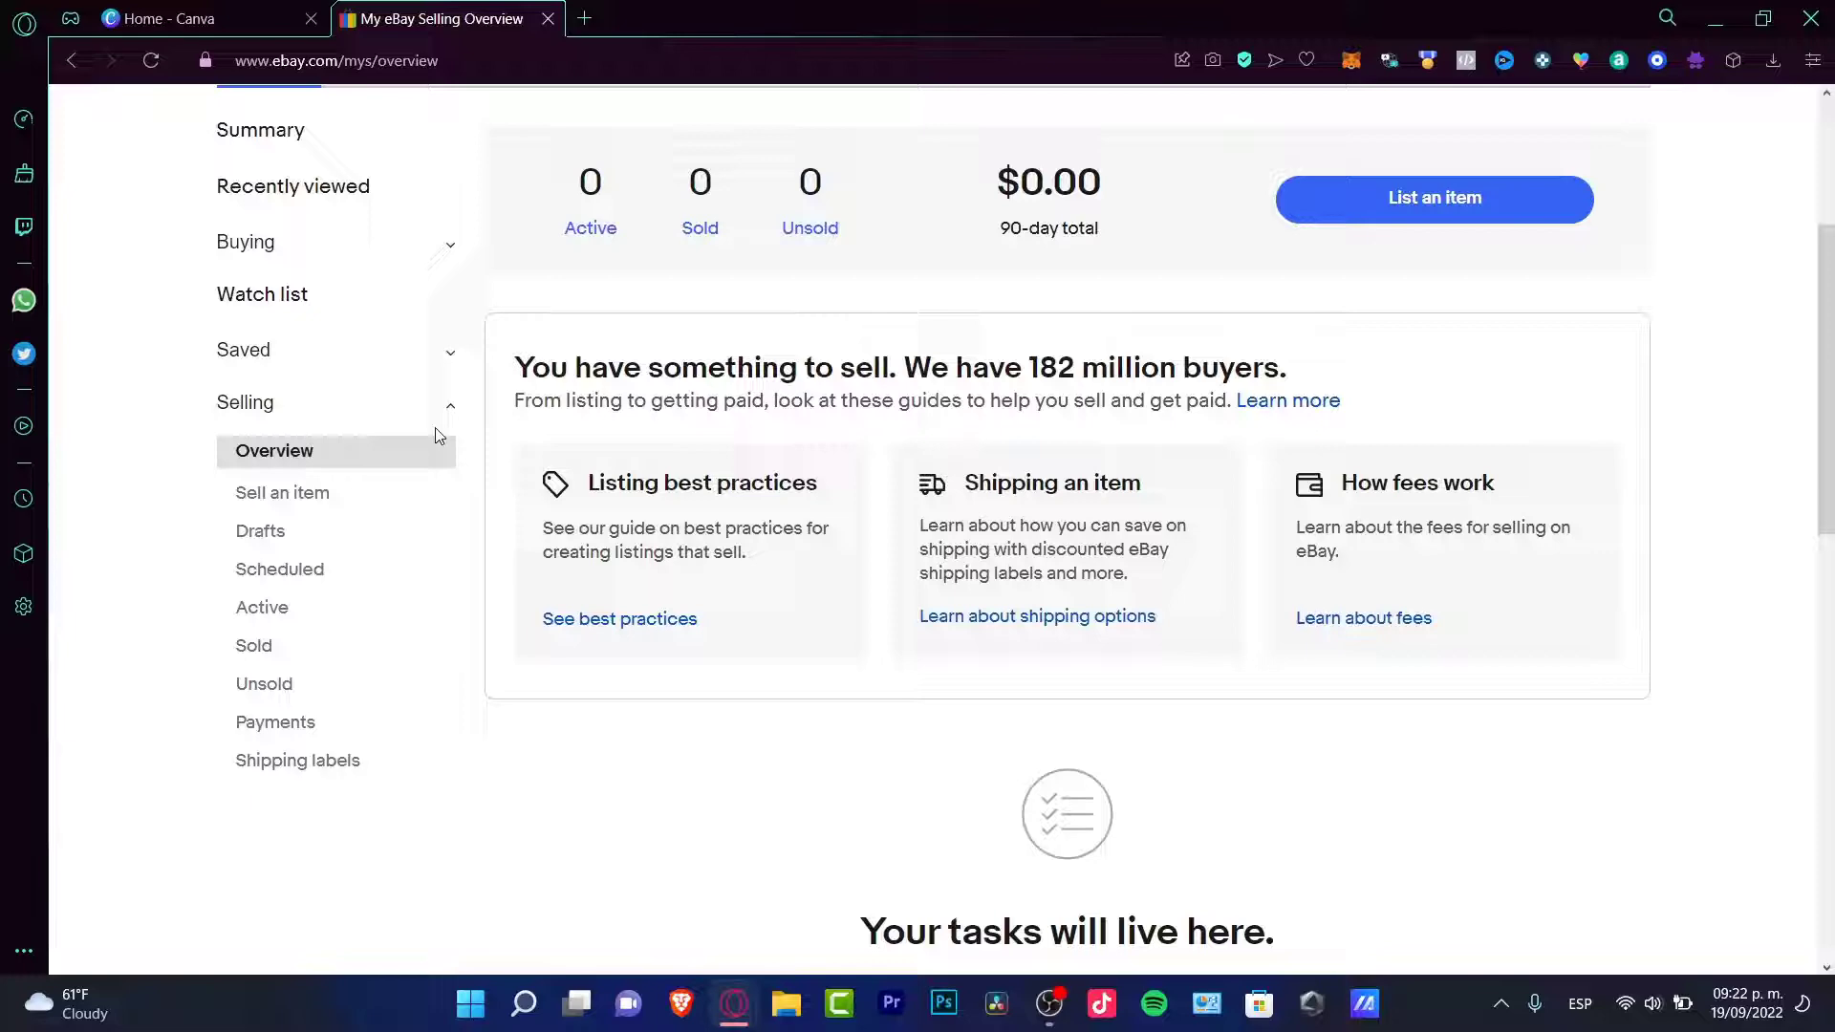
{"action": "scroll", "coordinate": [529, 358], "scroll_direction": "up", "scroll_amount": 3}
{"action": "scroll", "coordinate": [531, 413], "scroll_direction": "down", "scroll_amount": 3}
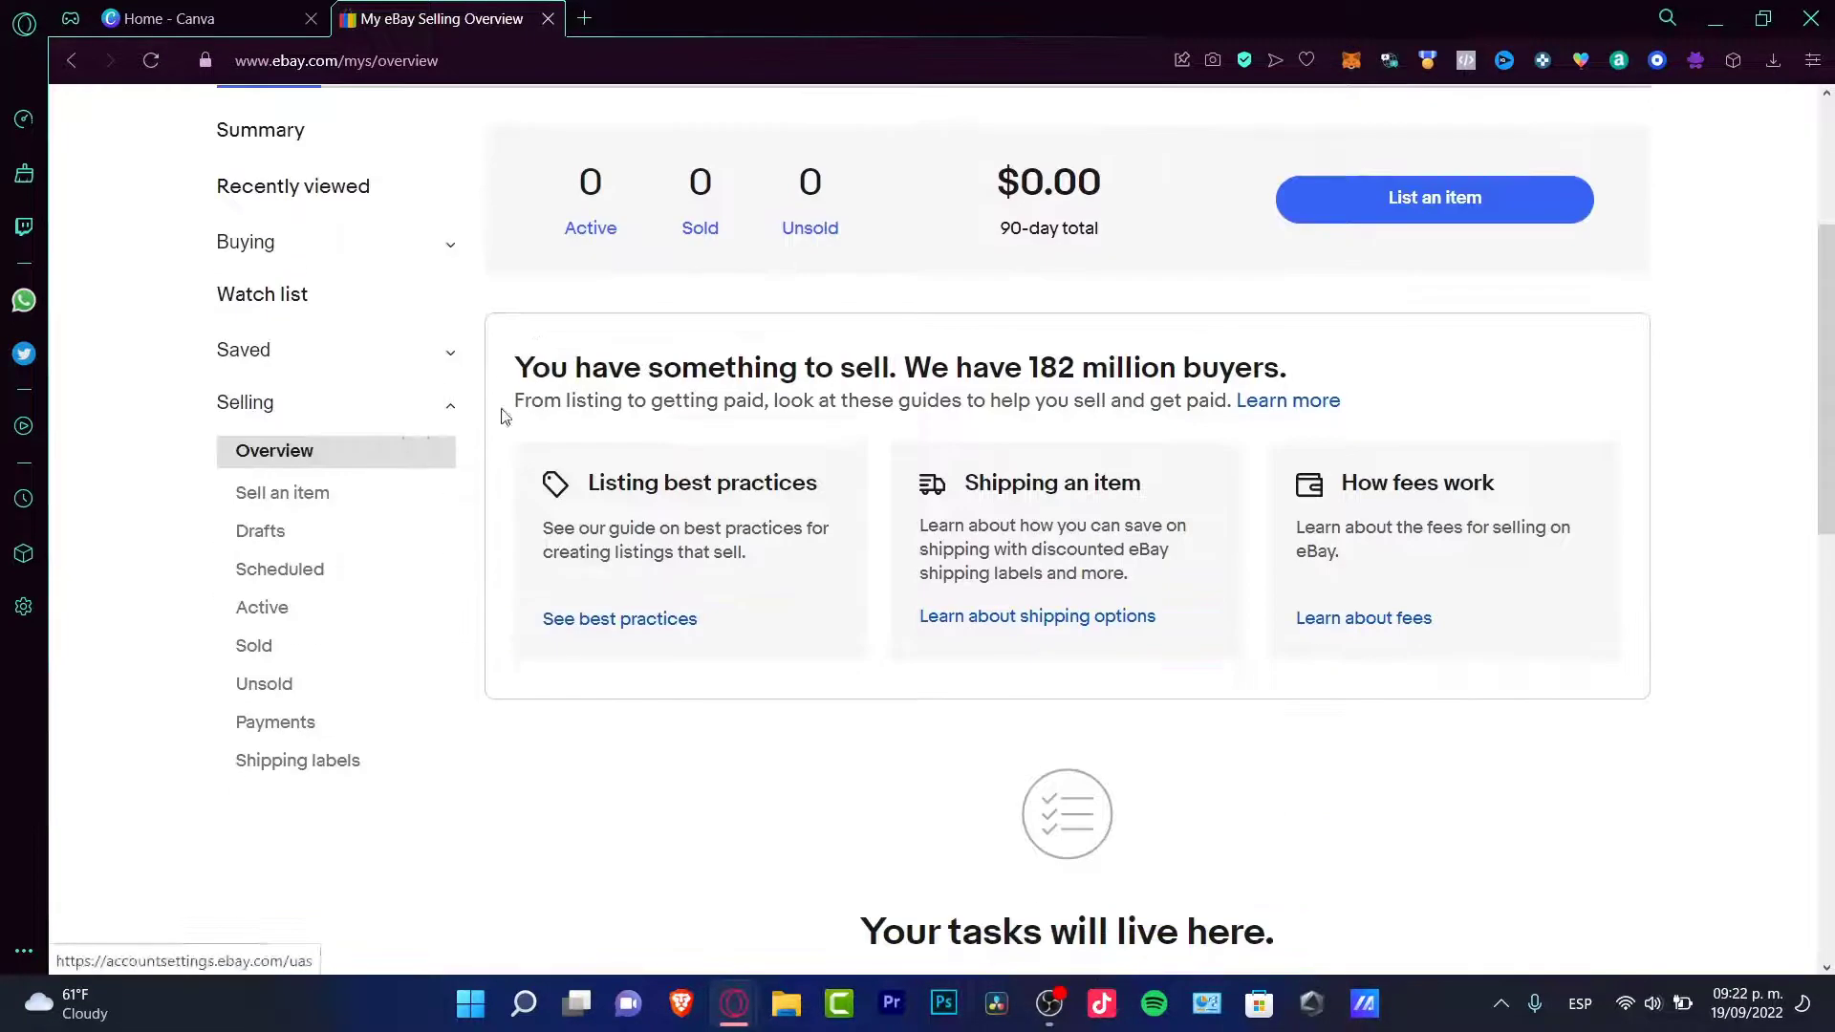
{"action": "scroll", "coordinate": [210, 443], "scroll_direction": "up", "scroll_amount": 5, "text": "ctrl"}
{"action": "scroll", "coordinate": [488, 373], "scroll_direction": "down", "scroll_amount": 2}
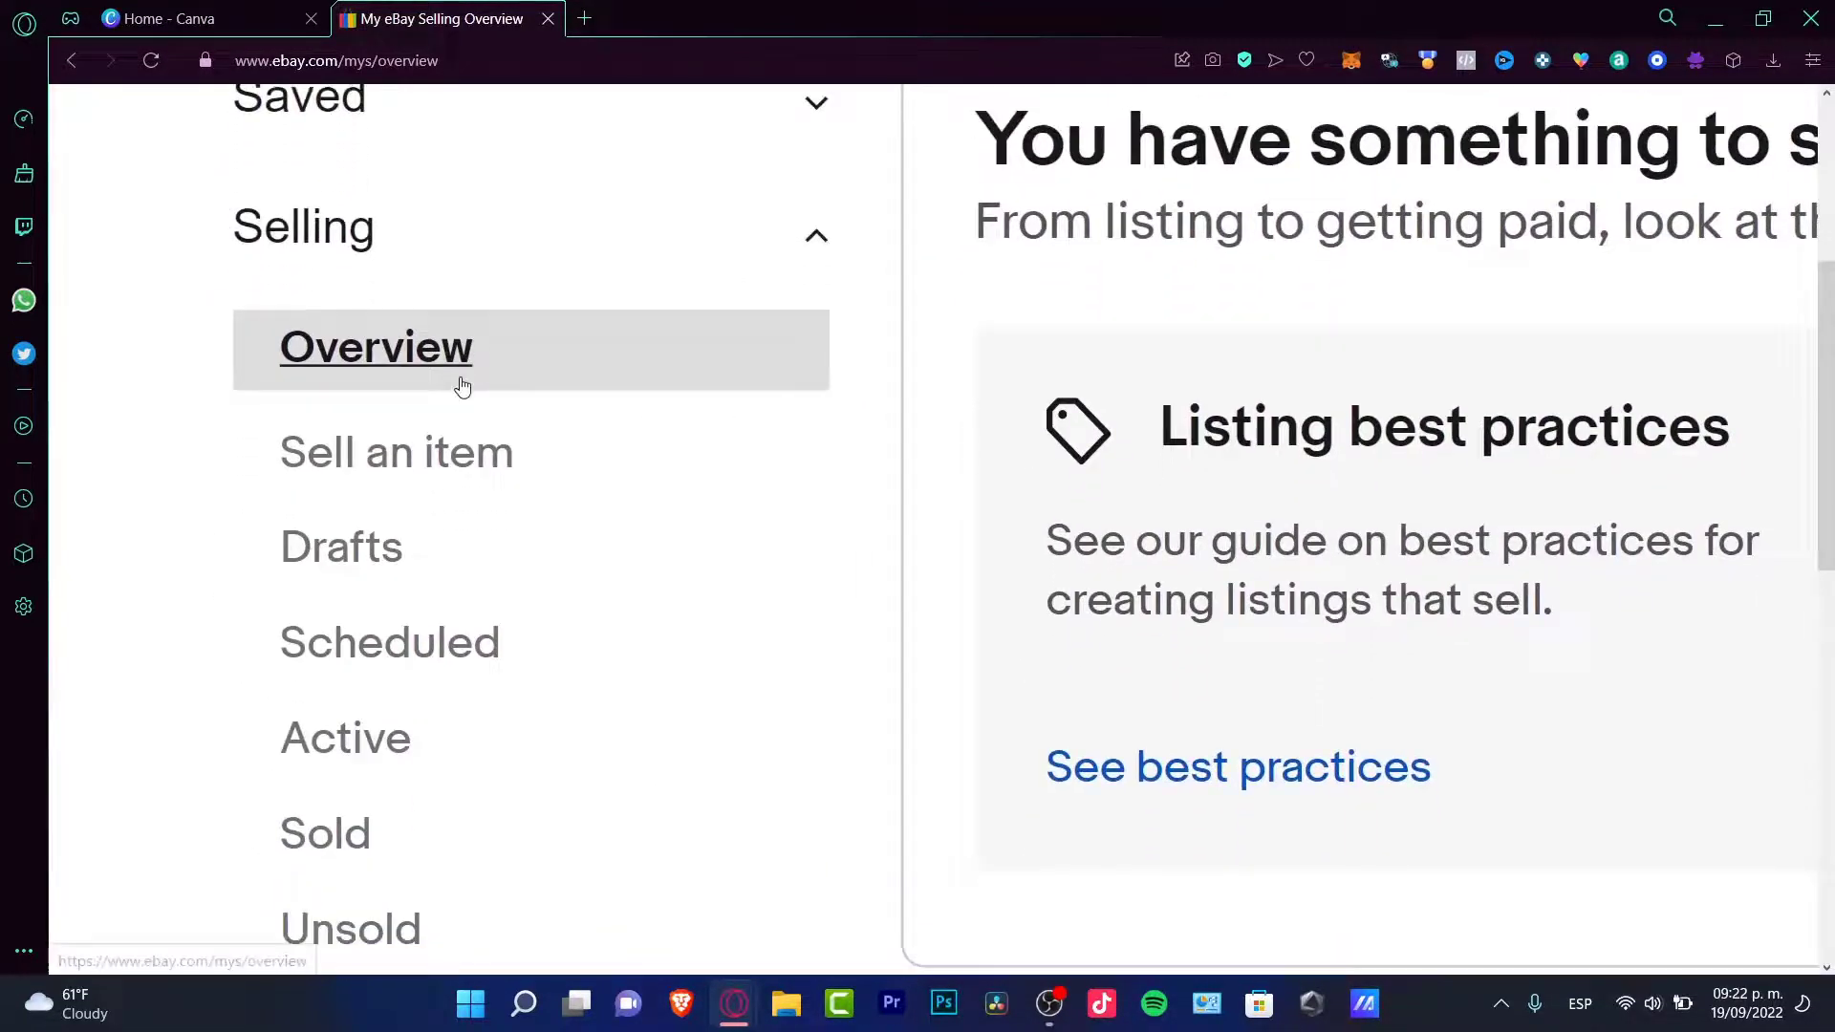
{"action": "scroll", "coordinate": [460, 418], "scroll_direction": "down", "scroll_amount": 3}
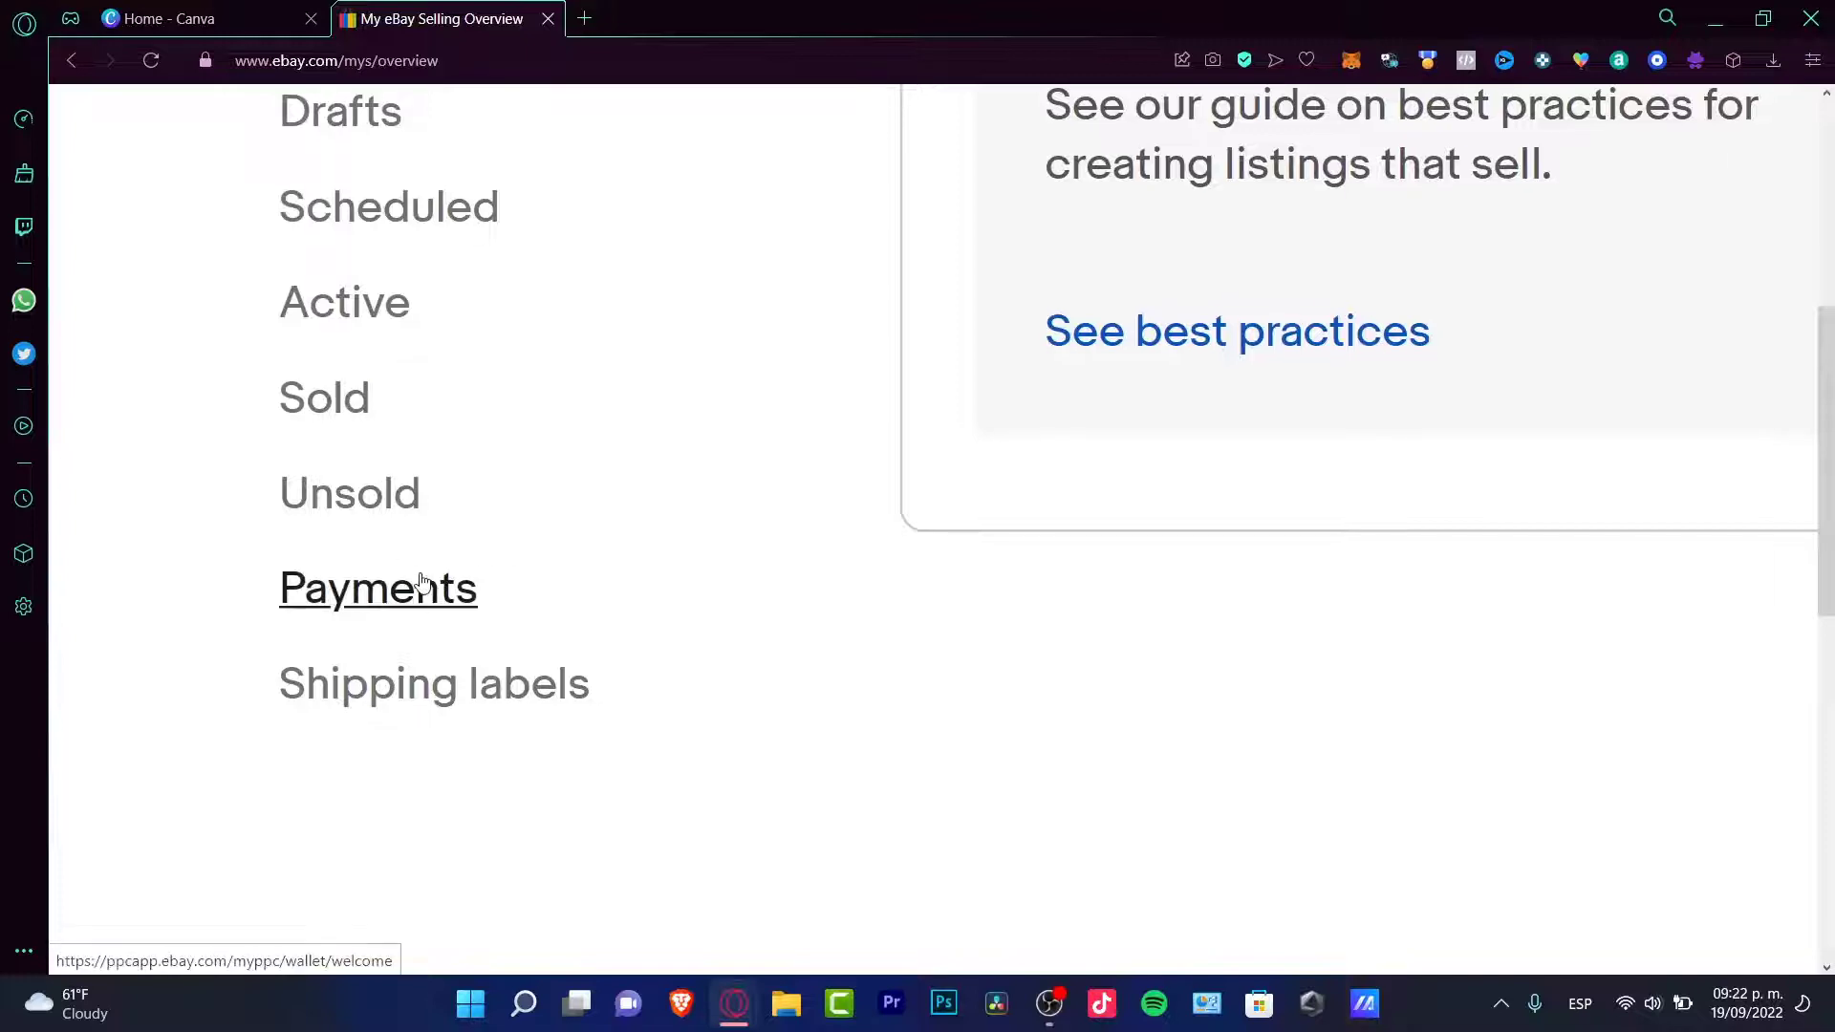
Go to Payments under Selling and choose Add payment option
{"action": "left_click", "coordinate": [461, 590]}
{"action": "scroll", "coordinate": [456, 571], "scroll_direction": "down", "scroll_amount": 1, "text": "ctrl"}
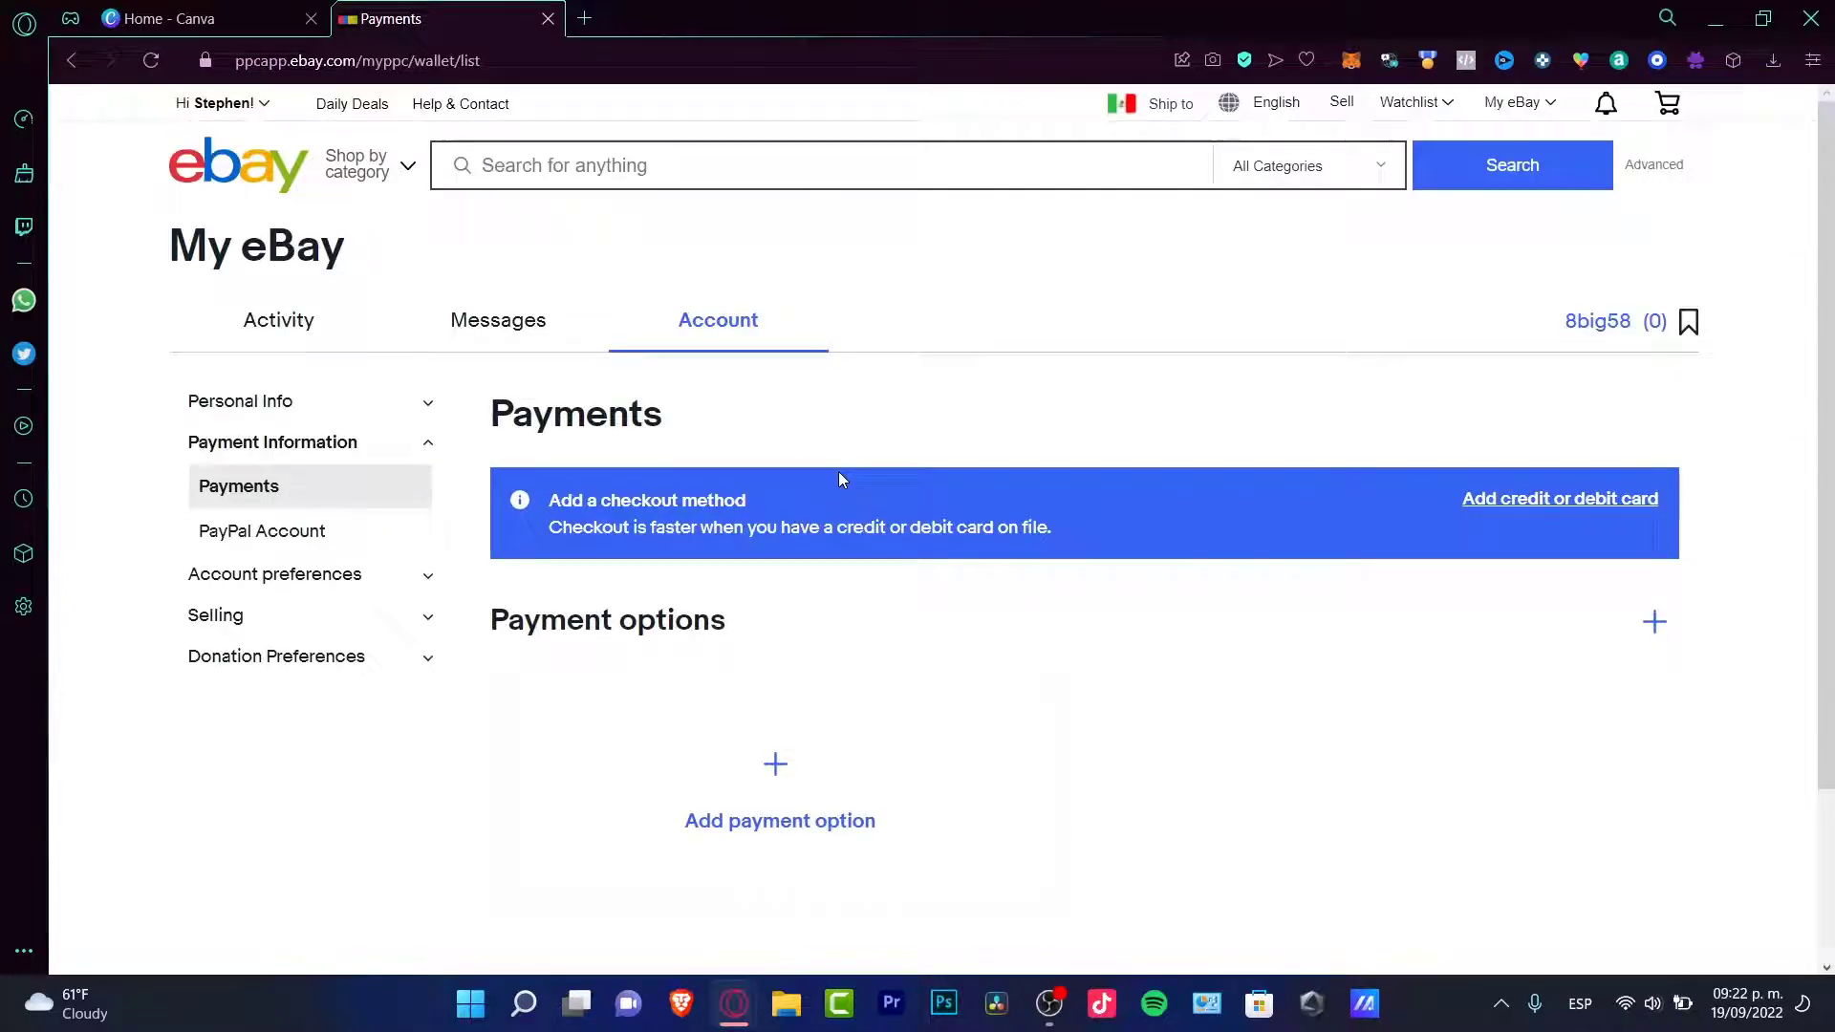
{"action": "scroll", "coordinate": [1024, 614], "scroll_direction": "down", "scroll_amount": 2}
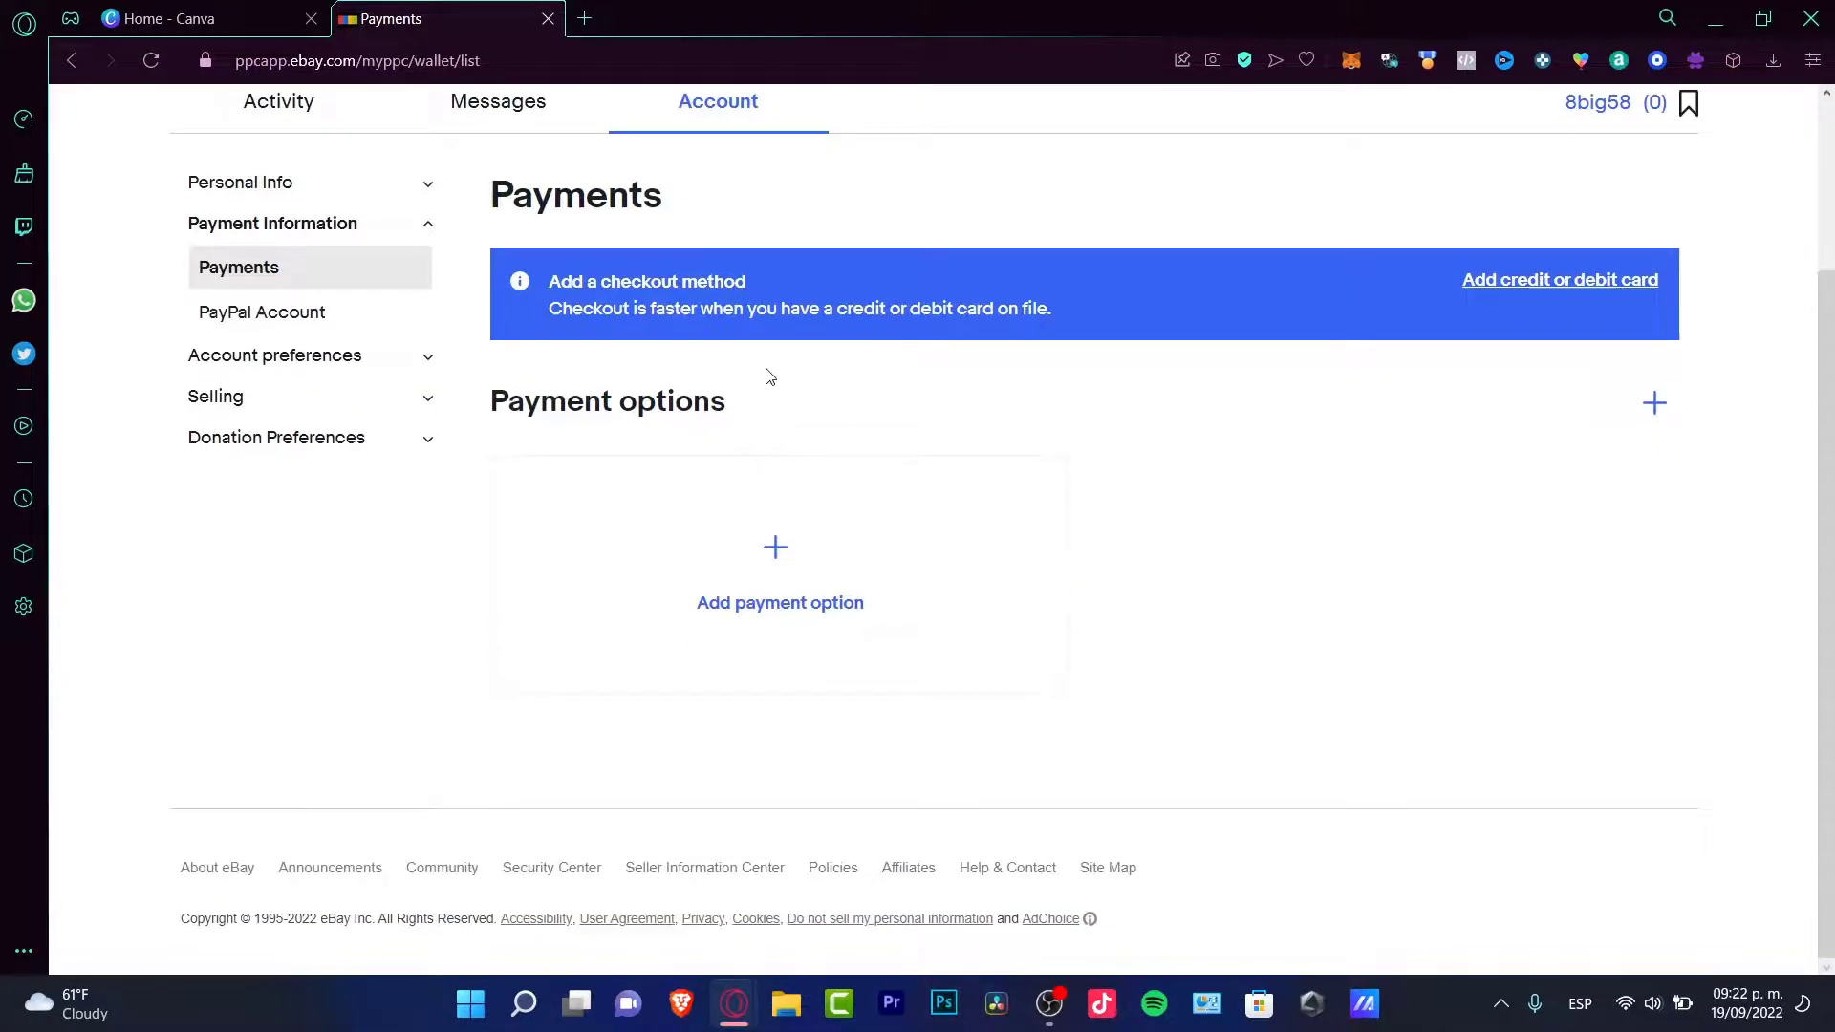
{"action": "left_click_drag", "start_coordinate": [744, 400], "coordinate": [507, 401]}
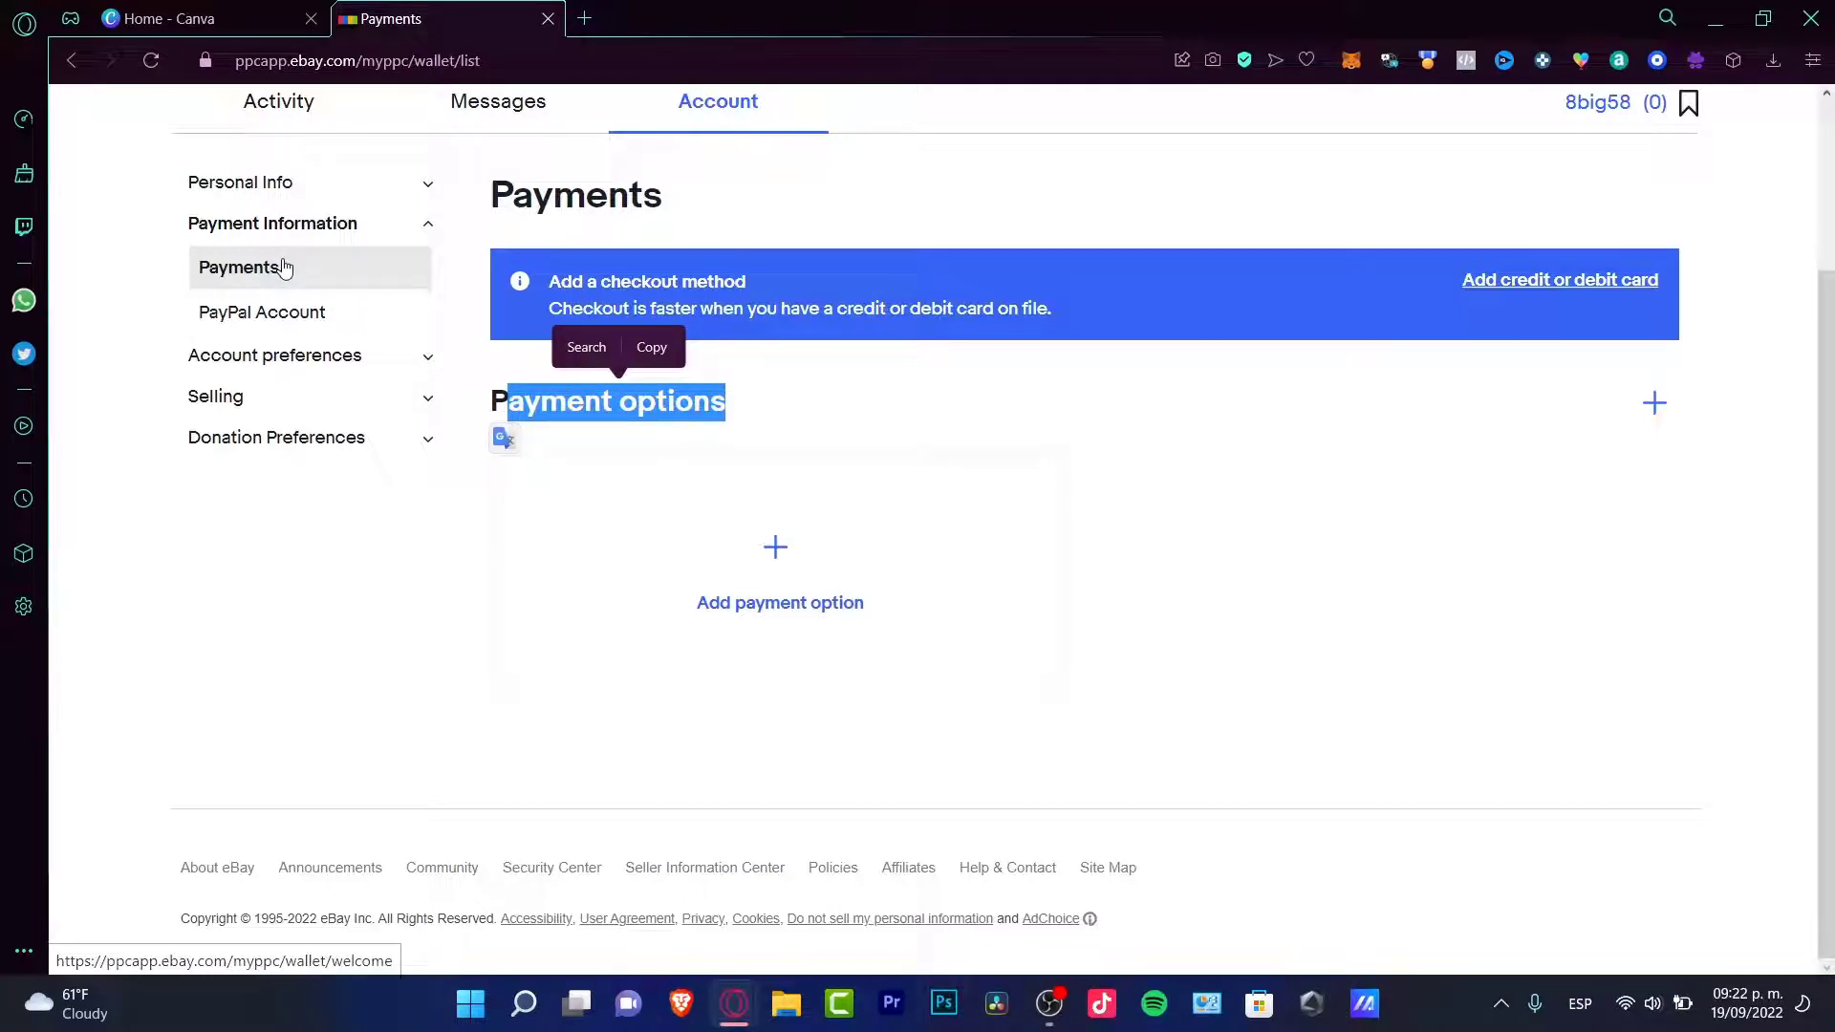
{"action": "left_click", "coordinate": [782, 588]}
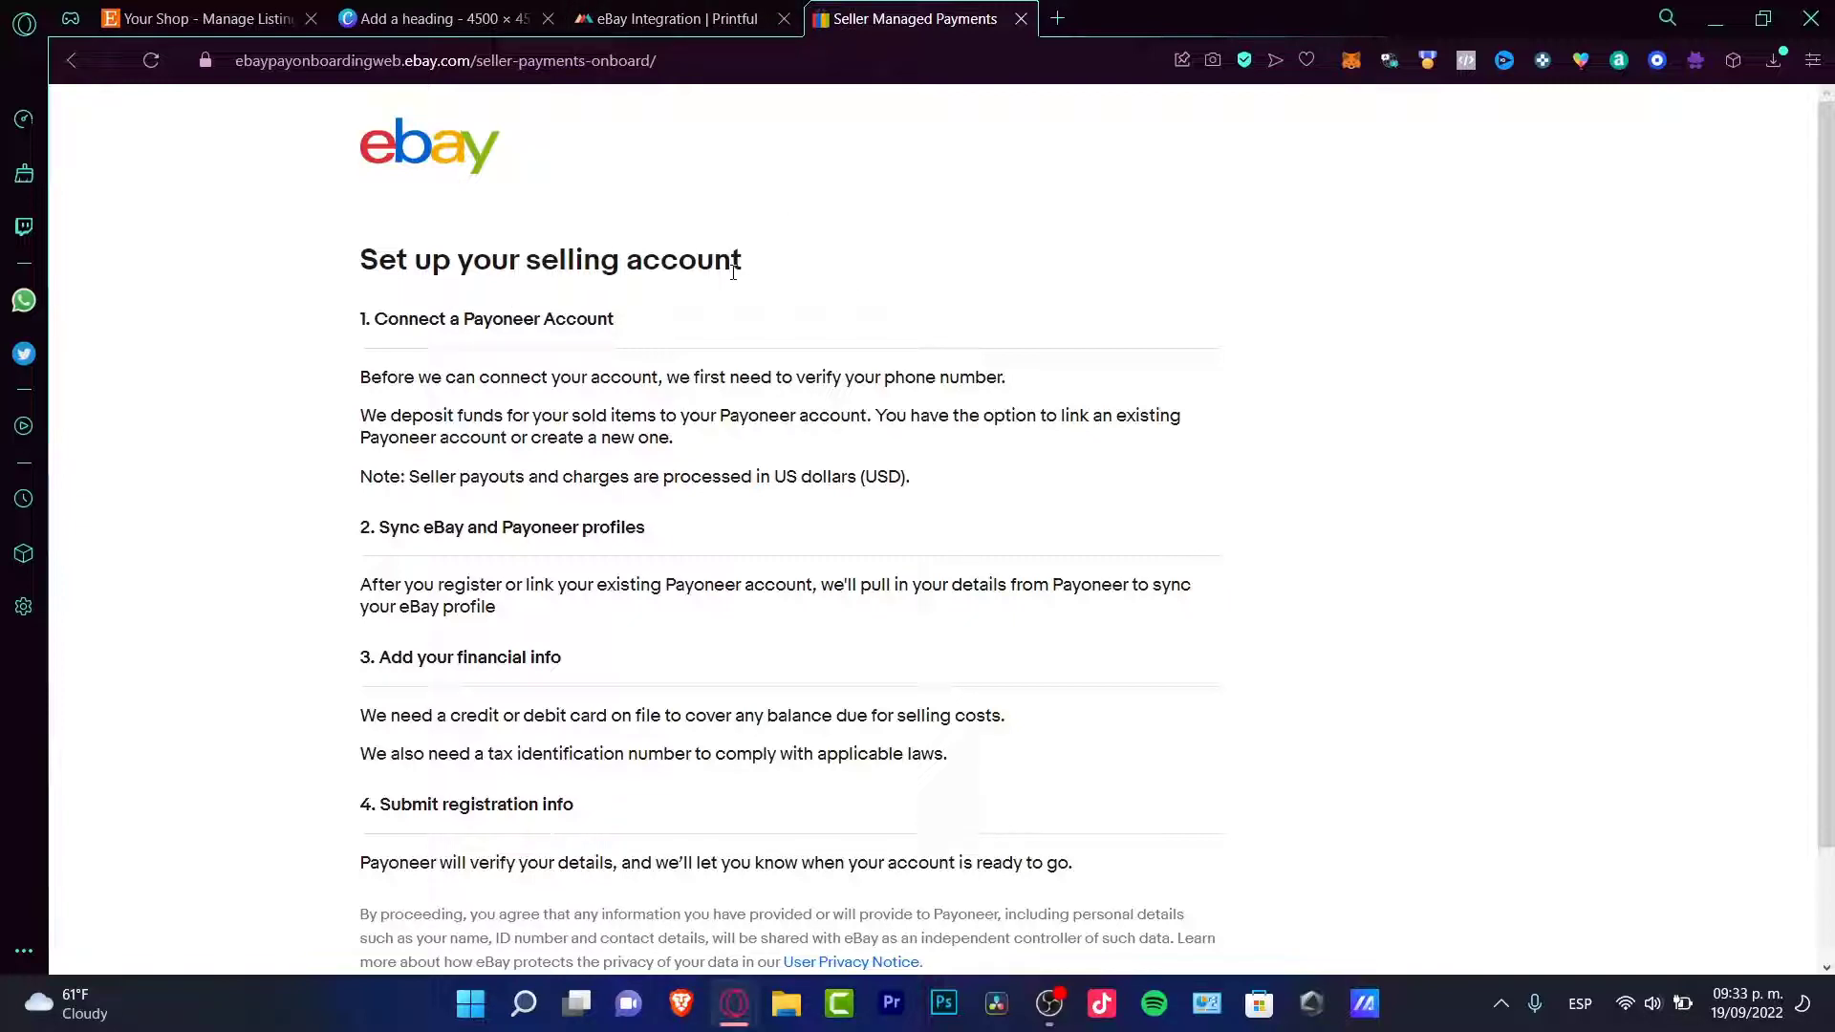
Read the four setup steps, noting the Payoneer connection and phone verification requirements
{"action": "left_click_drag", "start_coordinate": [409, 319], "coordinate": [626, 330]}
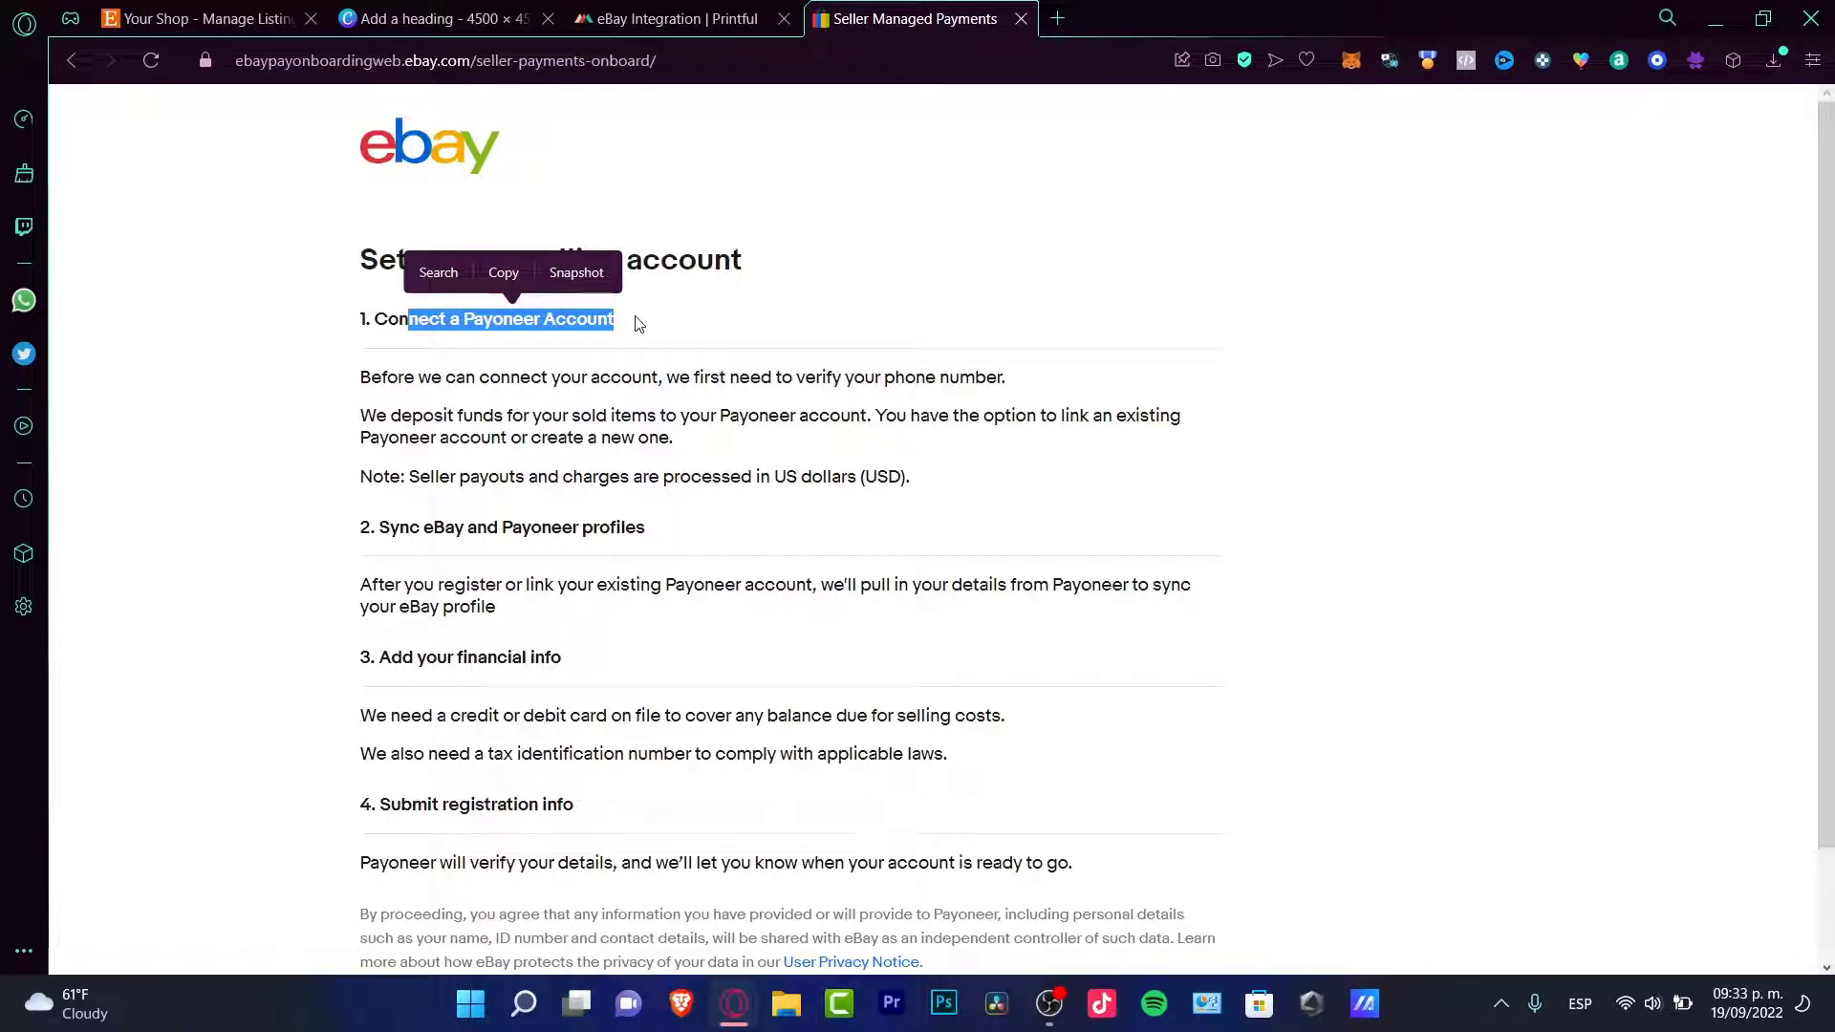
{"action": "left_click", "coordinate": [638, 325]}
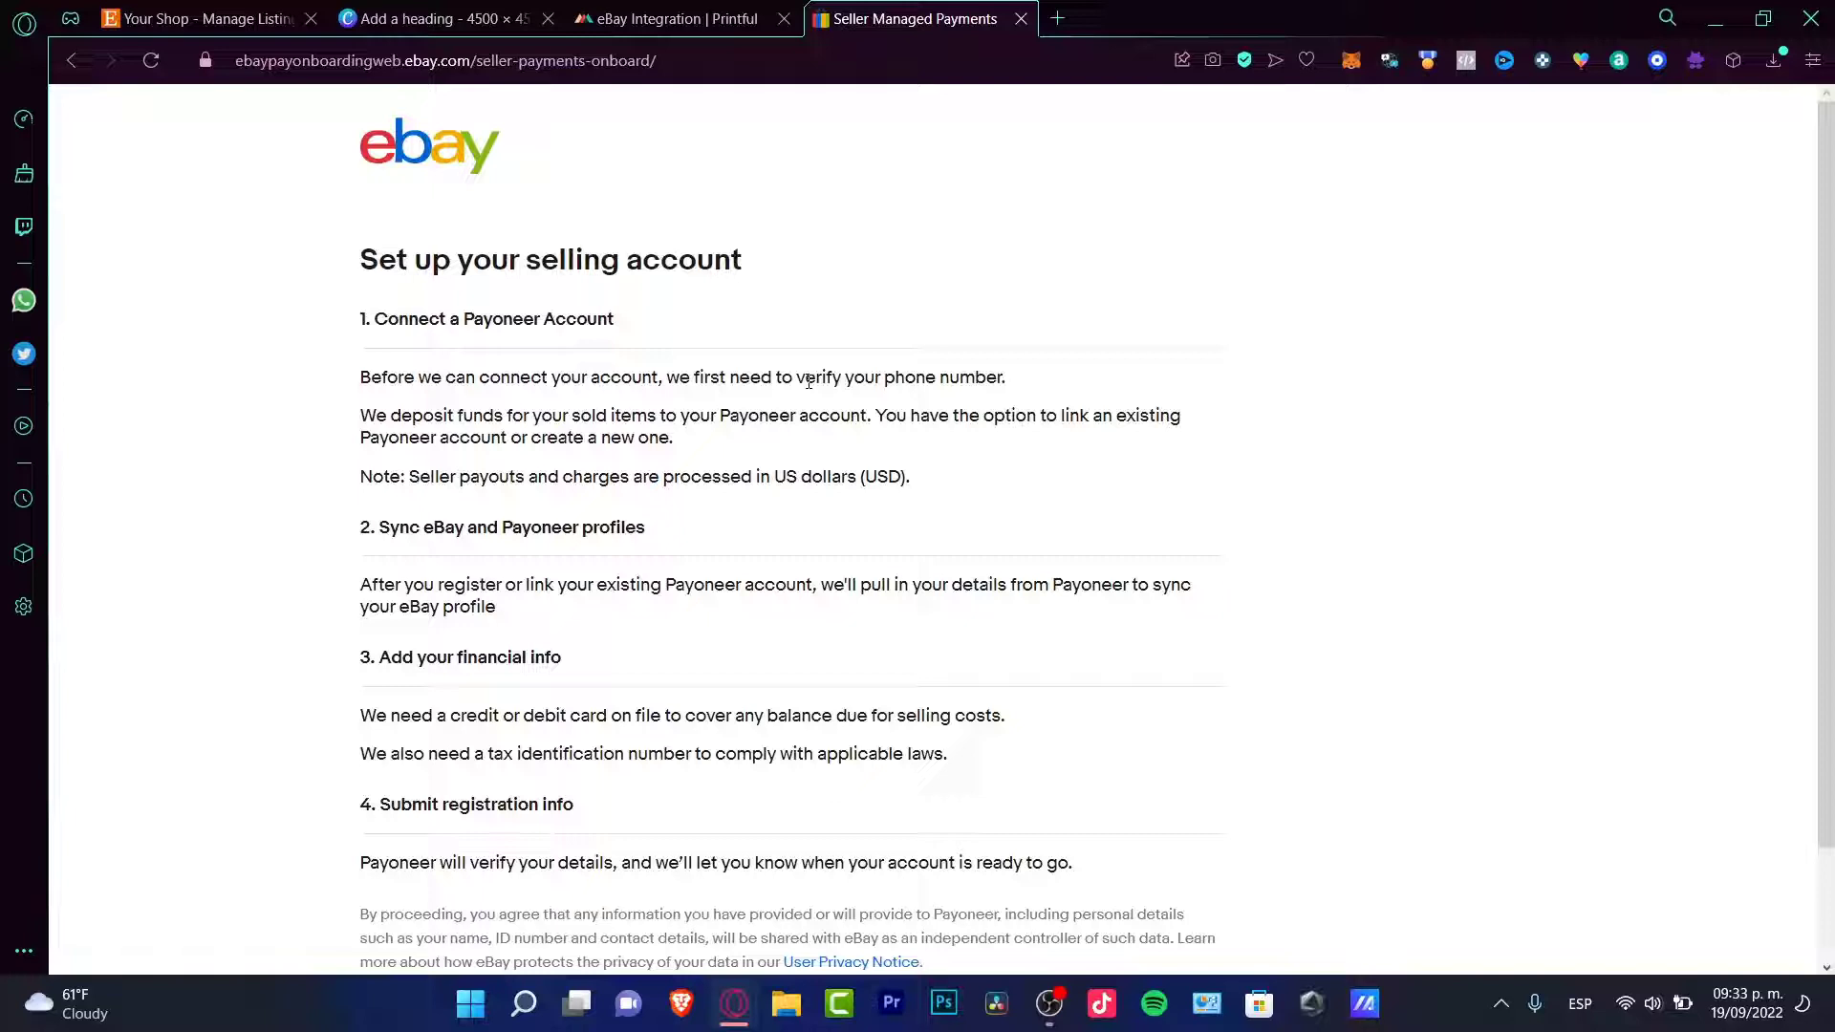
{"action": "left_click_drag", "start_coordinate": [809, 383], "coordinate": [1023, 392]}
{"action": "left_click", "coordinate": [476, 432]}
{"action": "left_click_drag", "start_coordinate": [459, 421], "coordinate": [703, 445]}
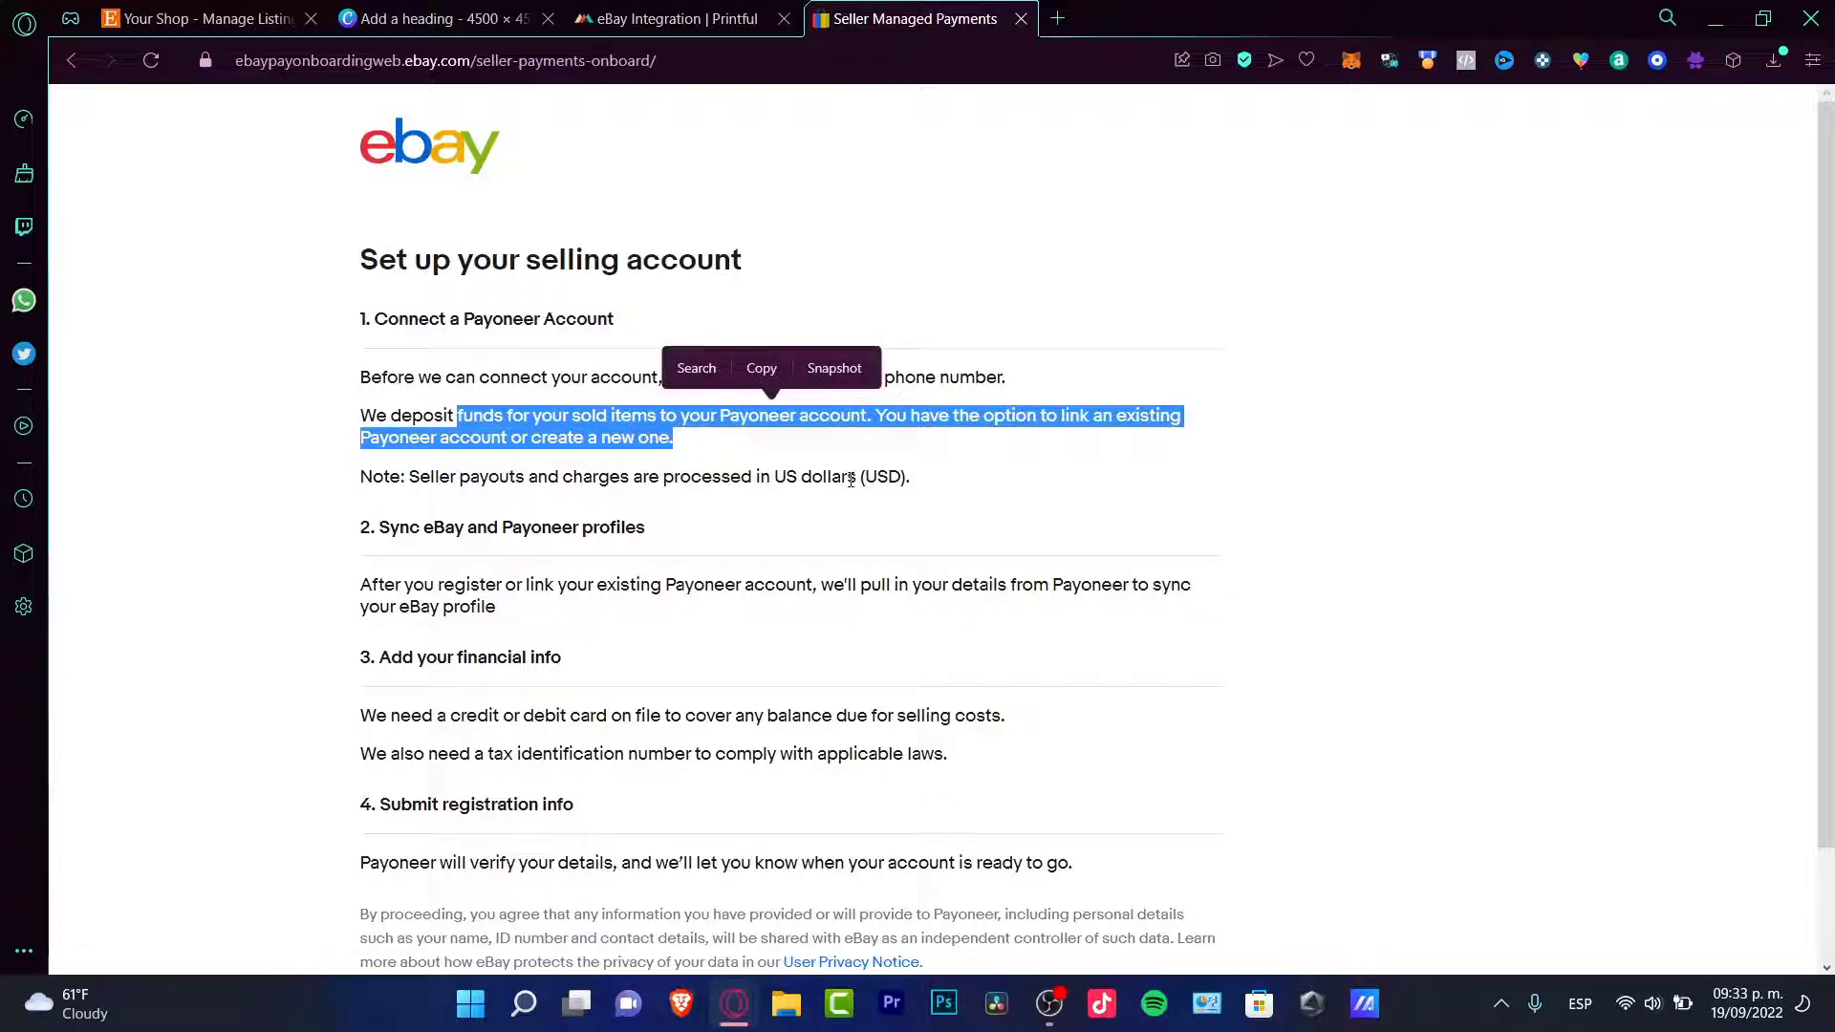
{"action": "scroll", "coordinate": [956, 516], "scroll_direction": "down", "scroll_amount": 2}
{"action": "left_click", "coordinate": [935, 511]}
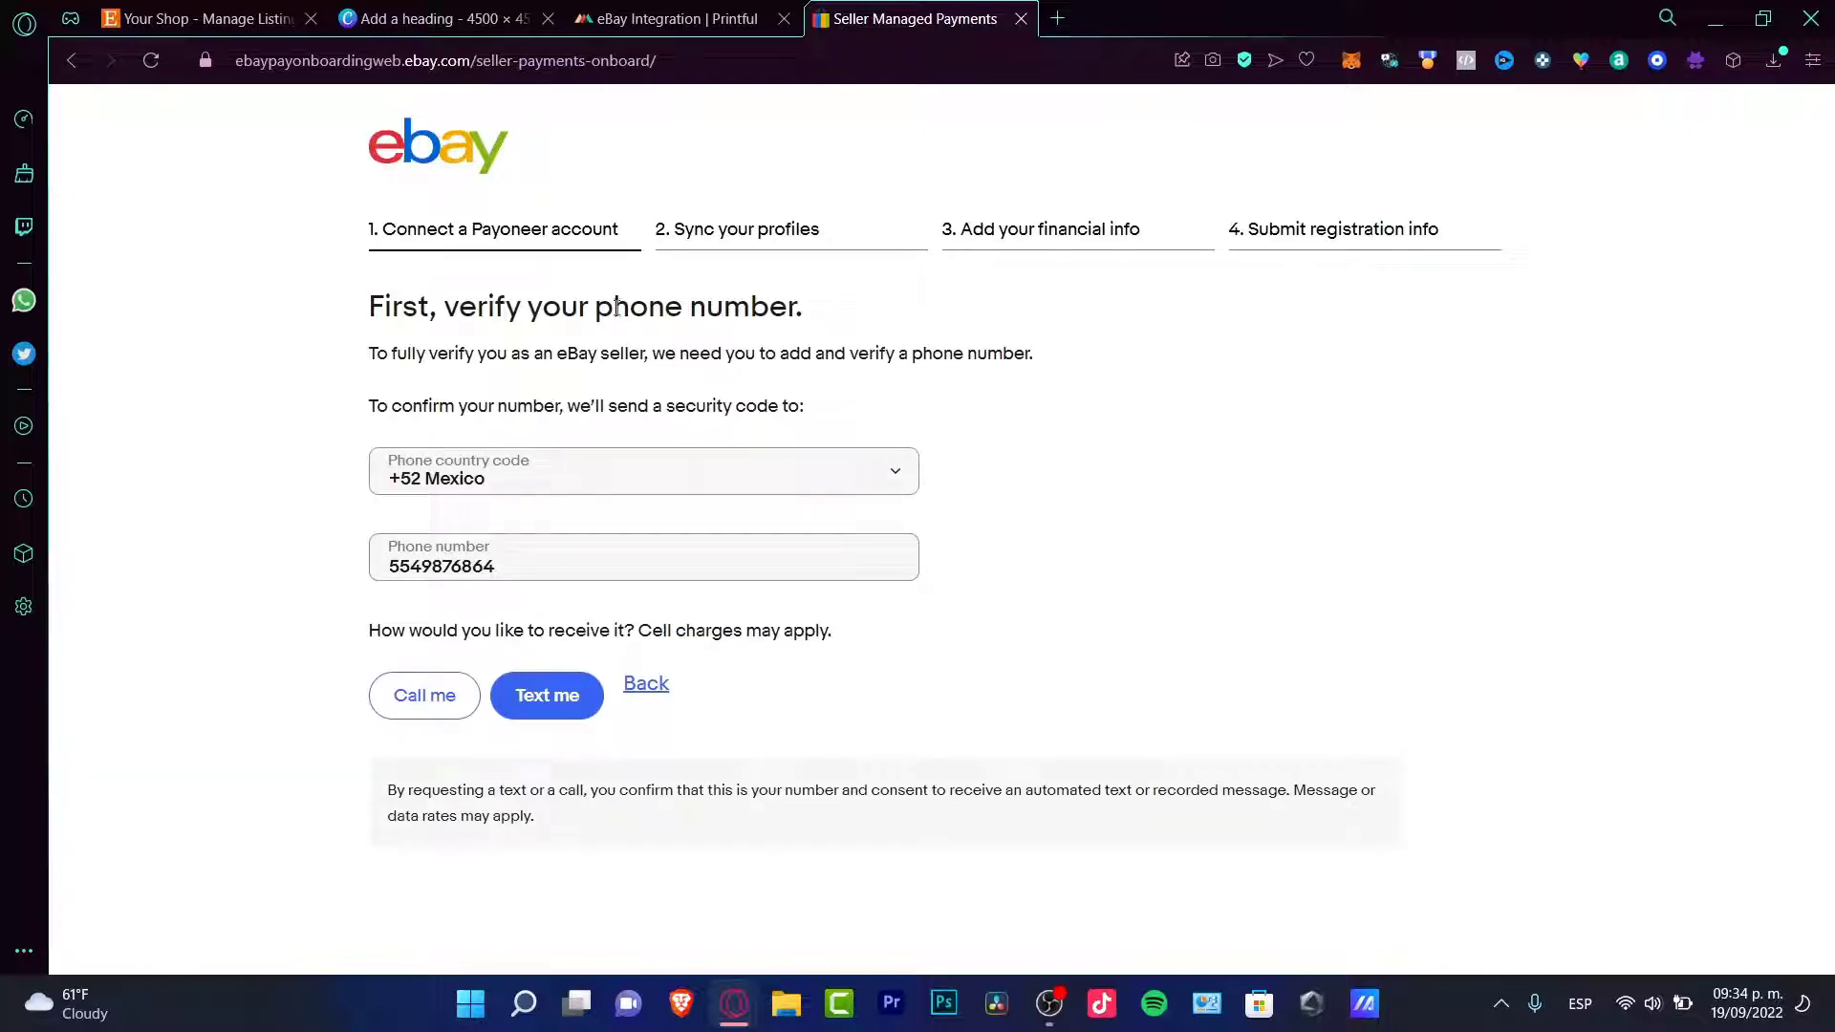
Confirm the phone number, have a security code texted, and enter the received code to verify
{"action": "left_click_drag", "start_coordinate": [587, 310], "coordinate": [860, 328]}
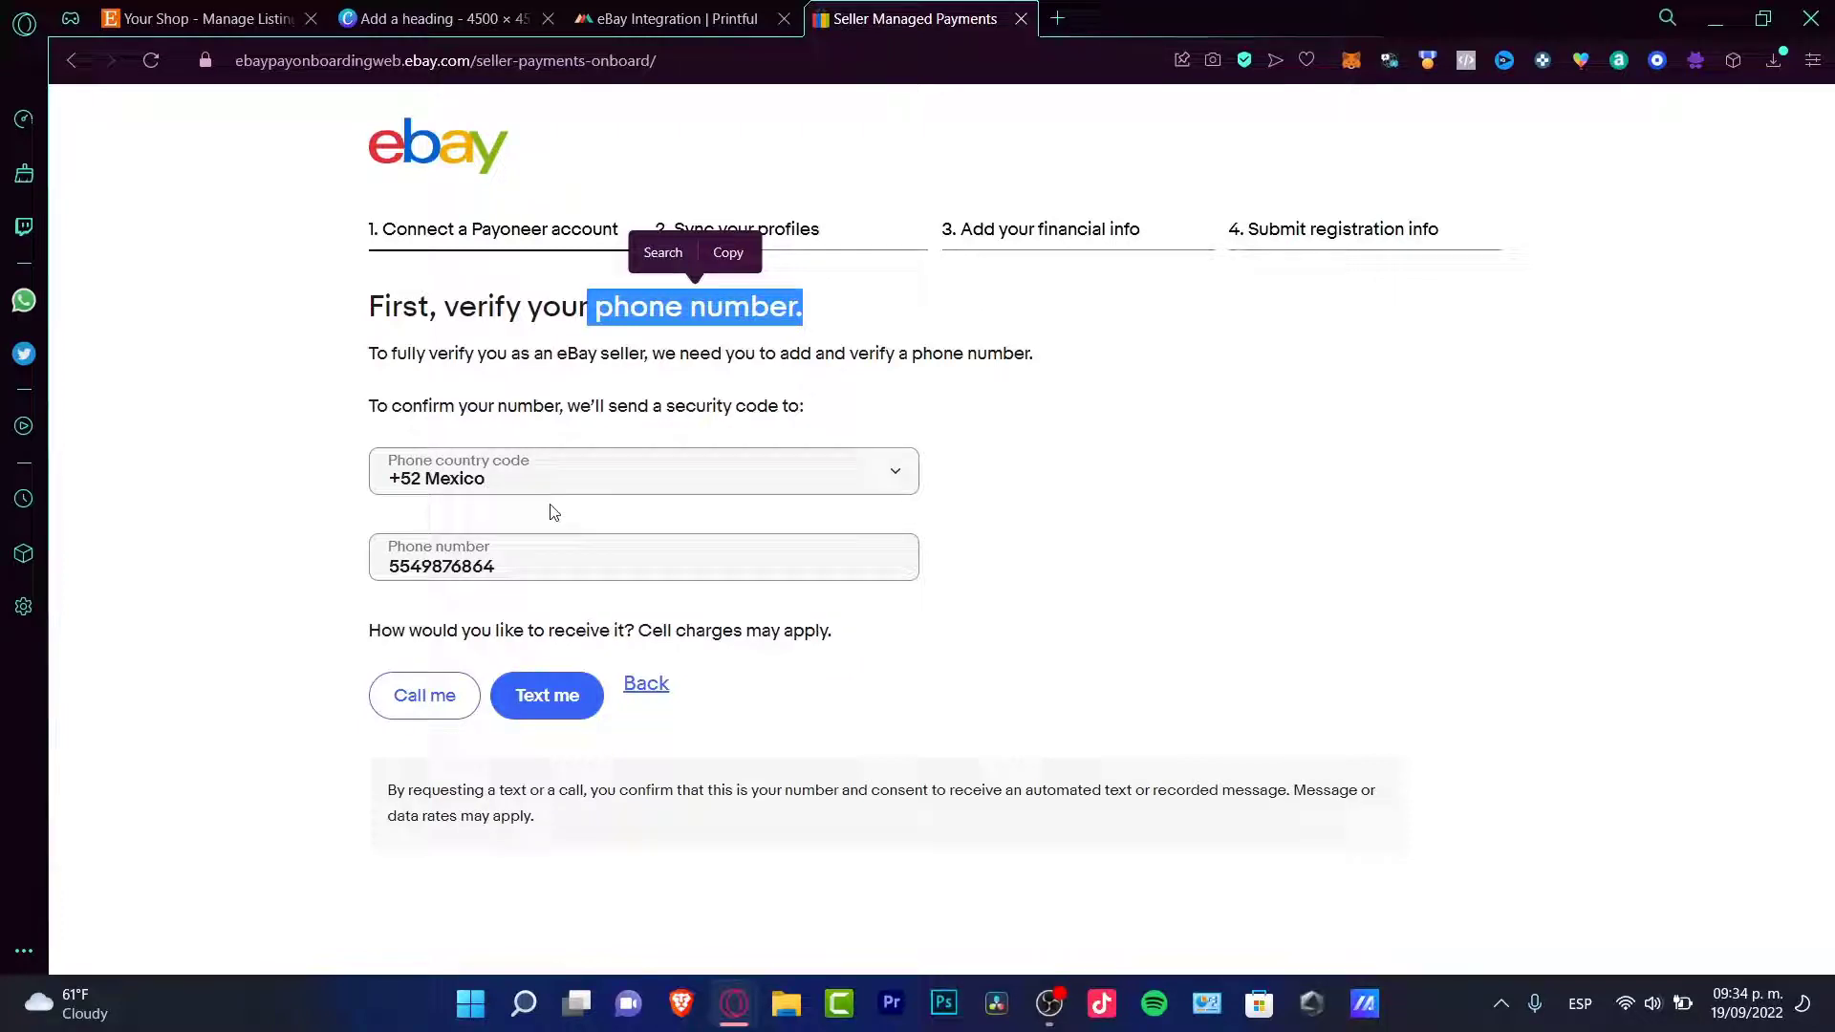
{"action": "left_click", "coordinate": [505, 563]}
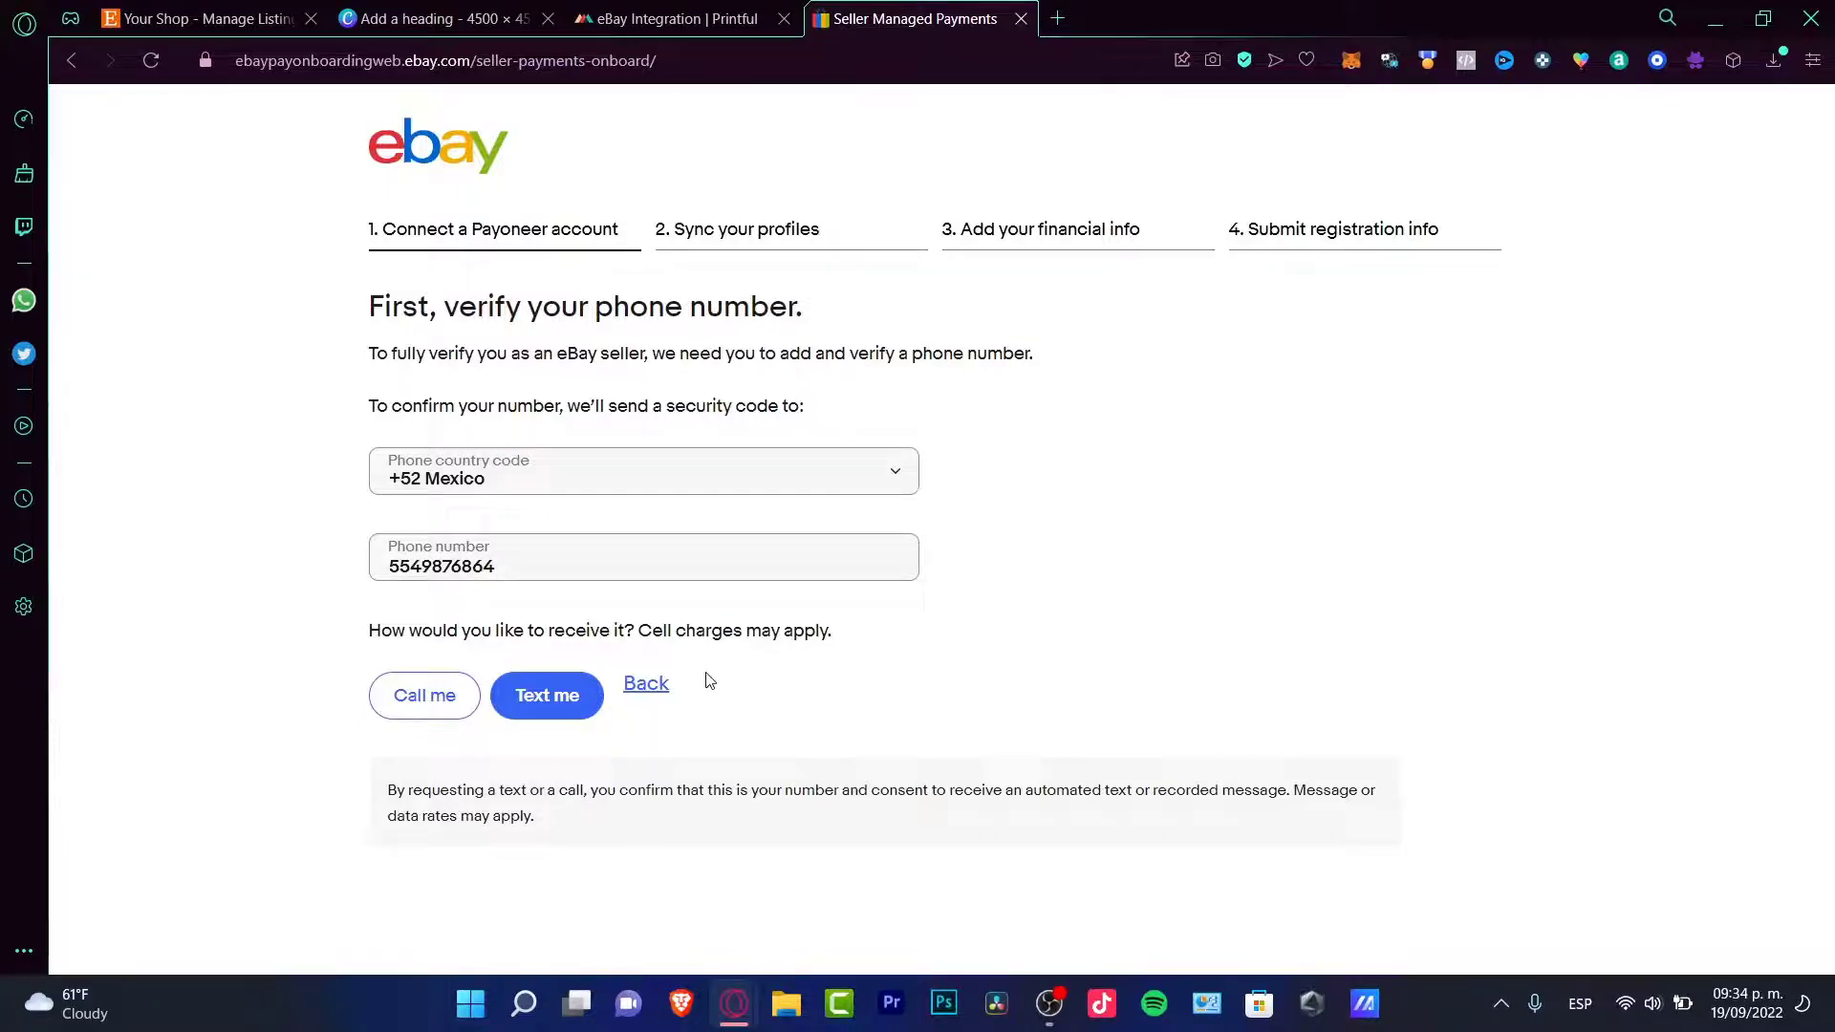
{"action": "left_click", "coordinate": [542, 708]}
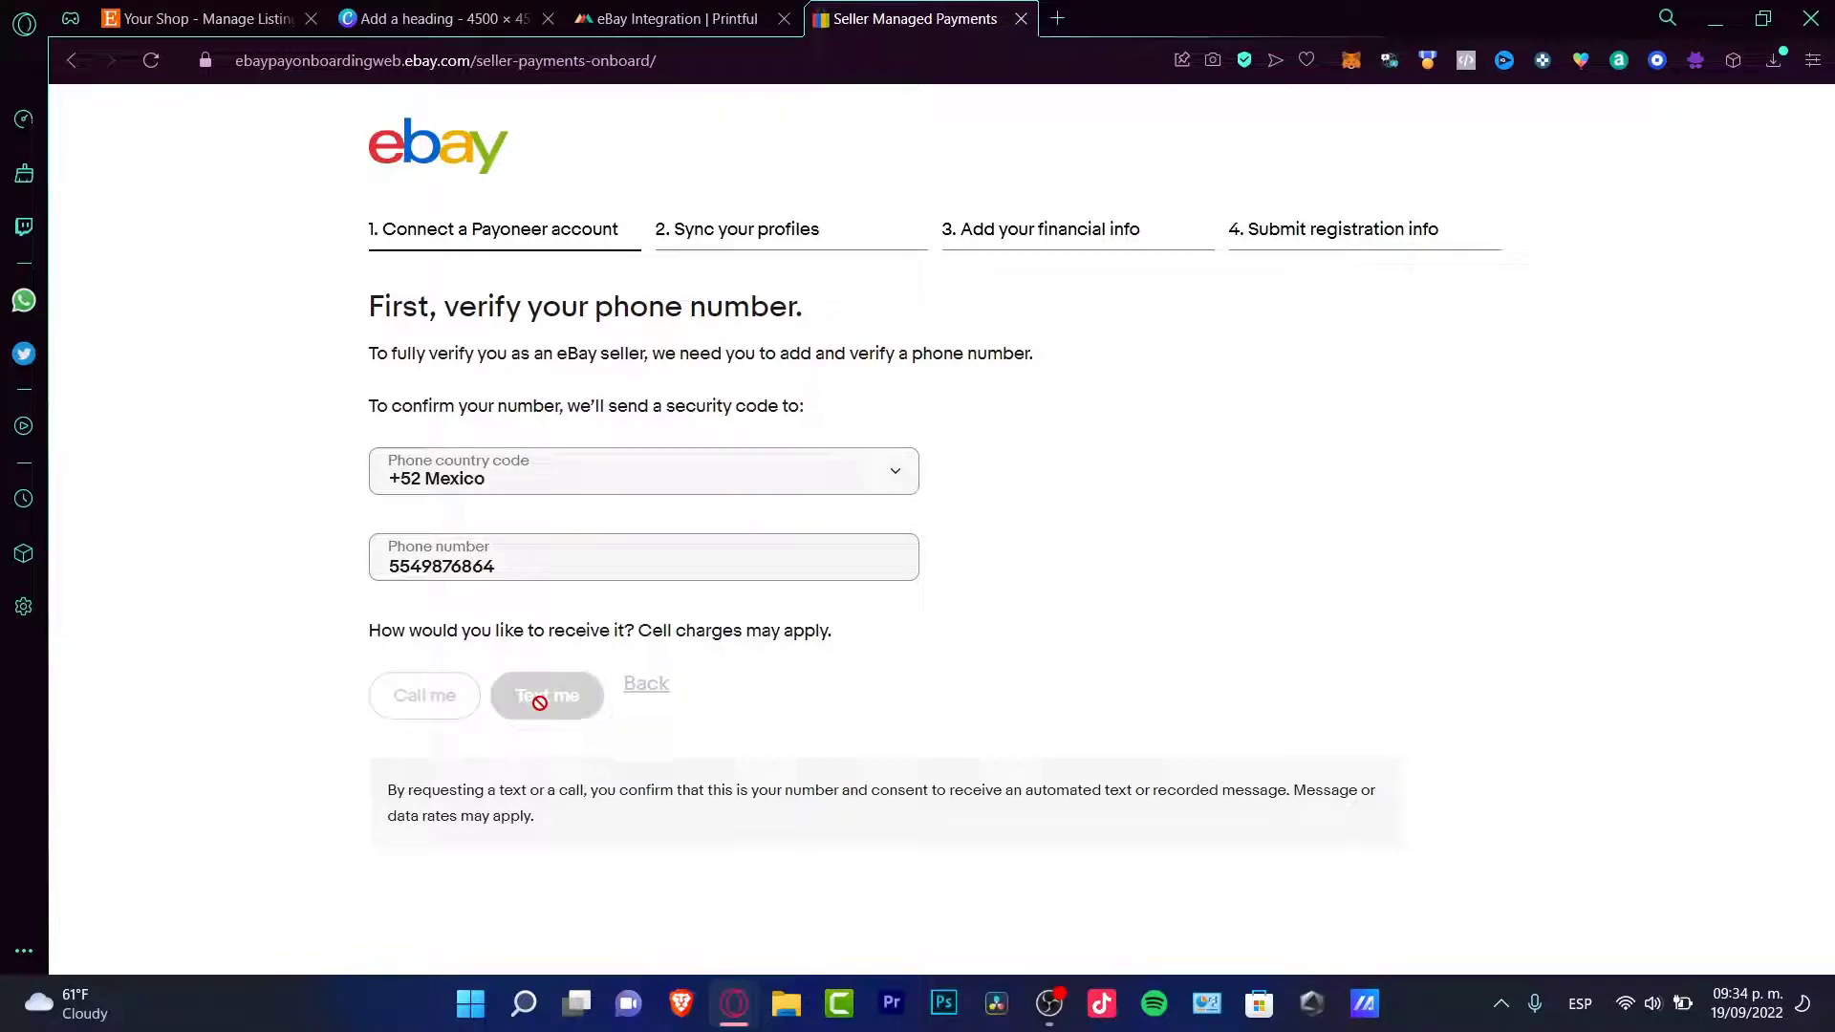
{"action": "left_click", "coordinate": [499, 521]}
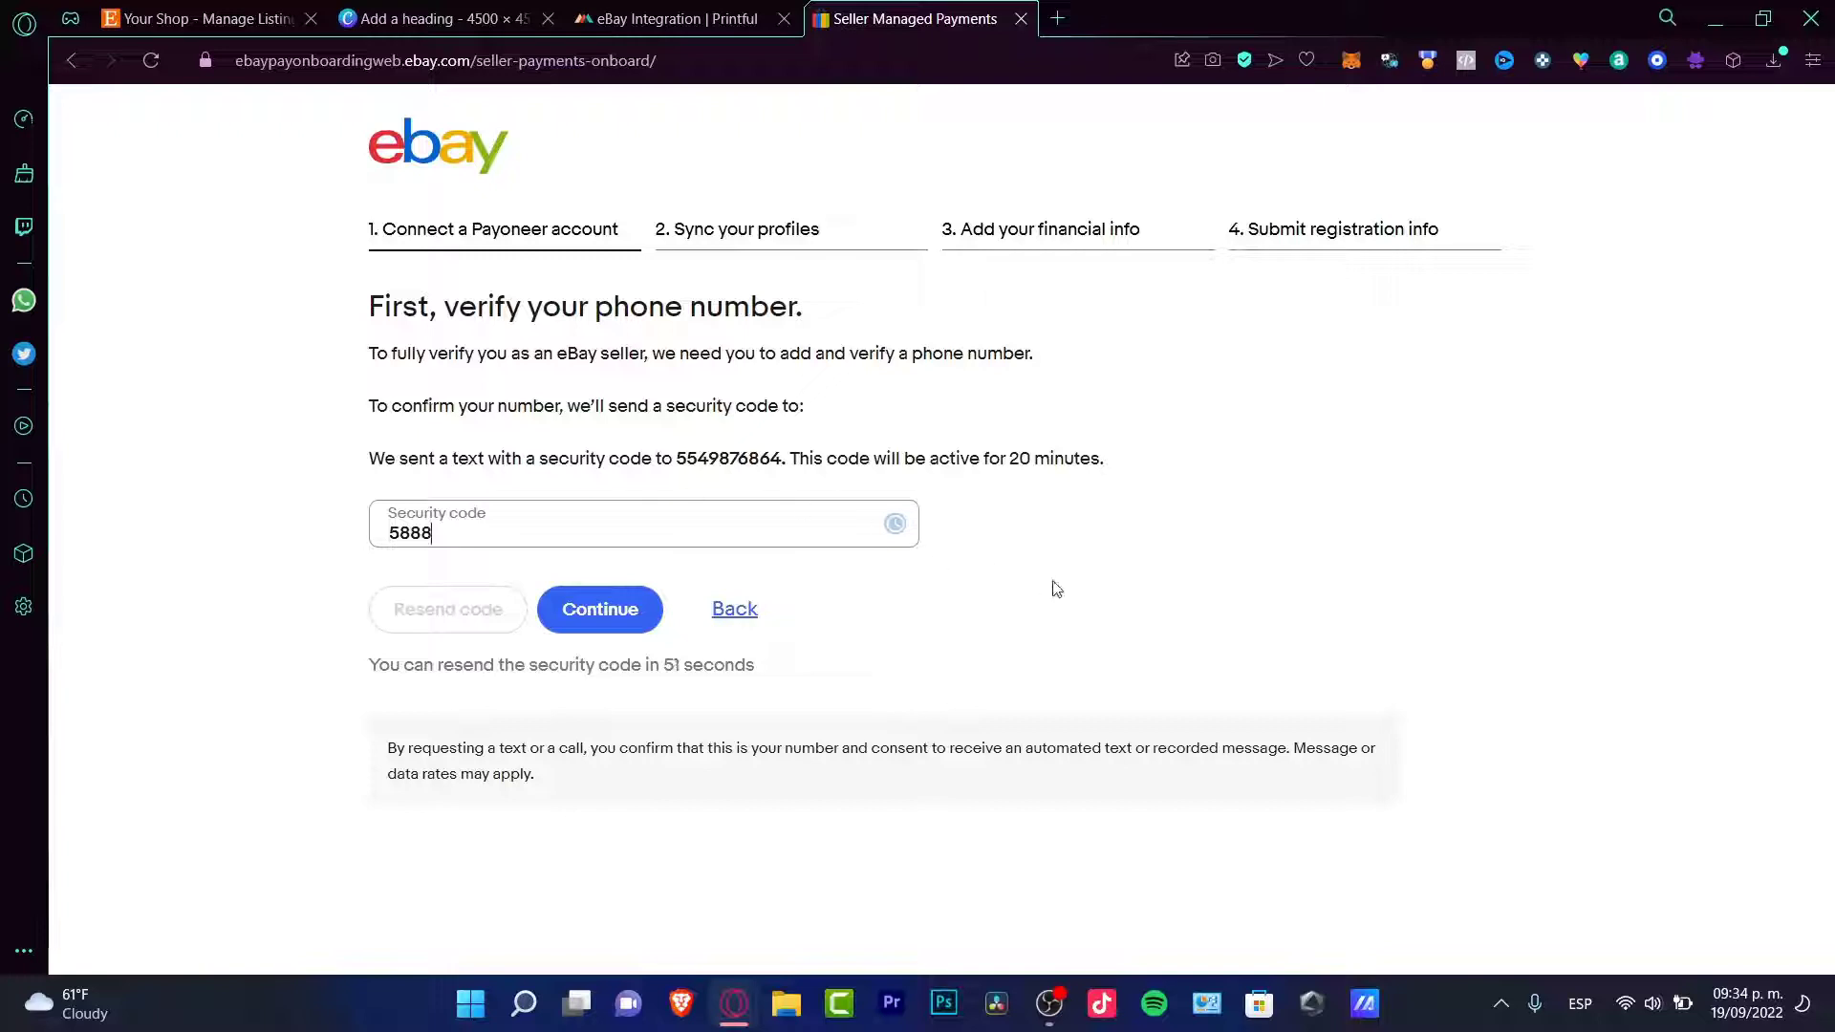
{"action": "left_click", "coordinate": [612, 610]}
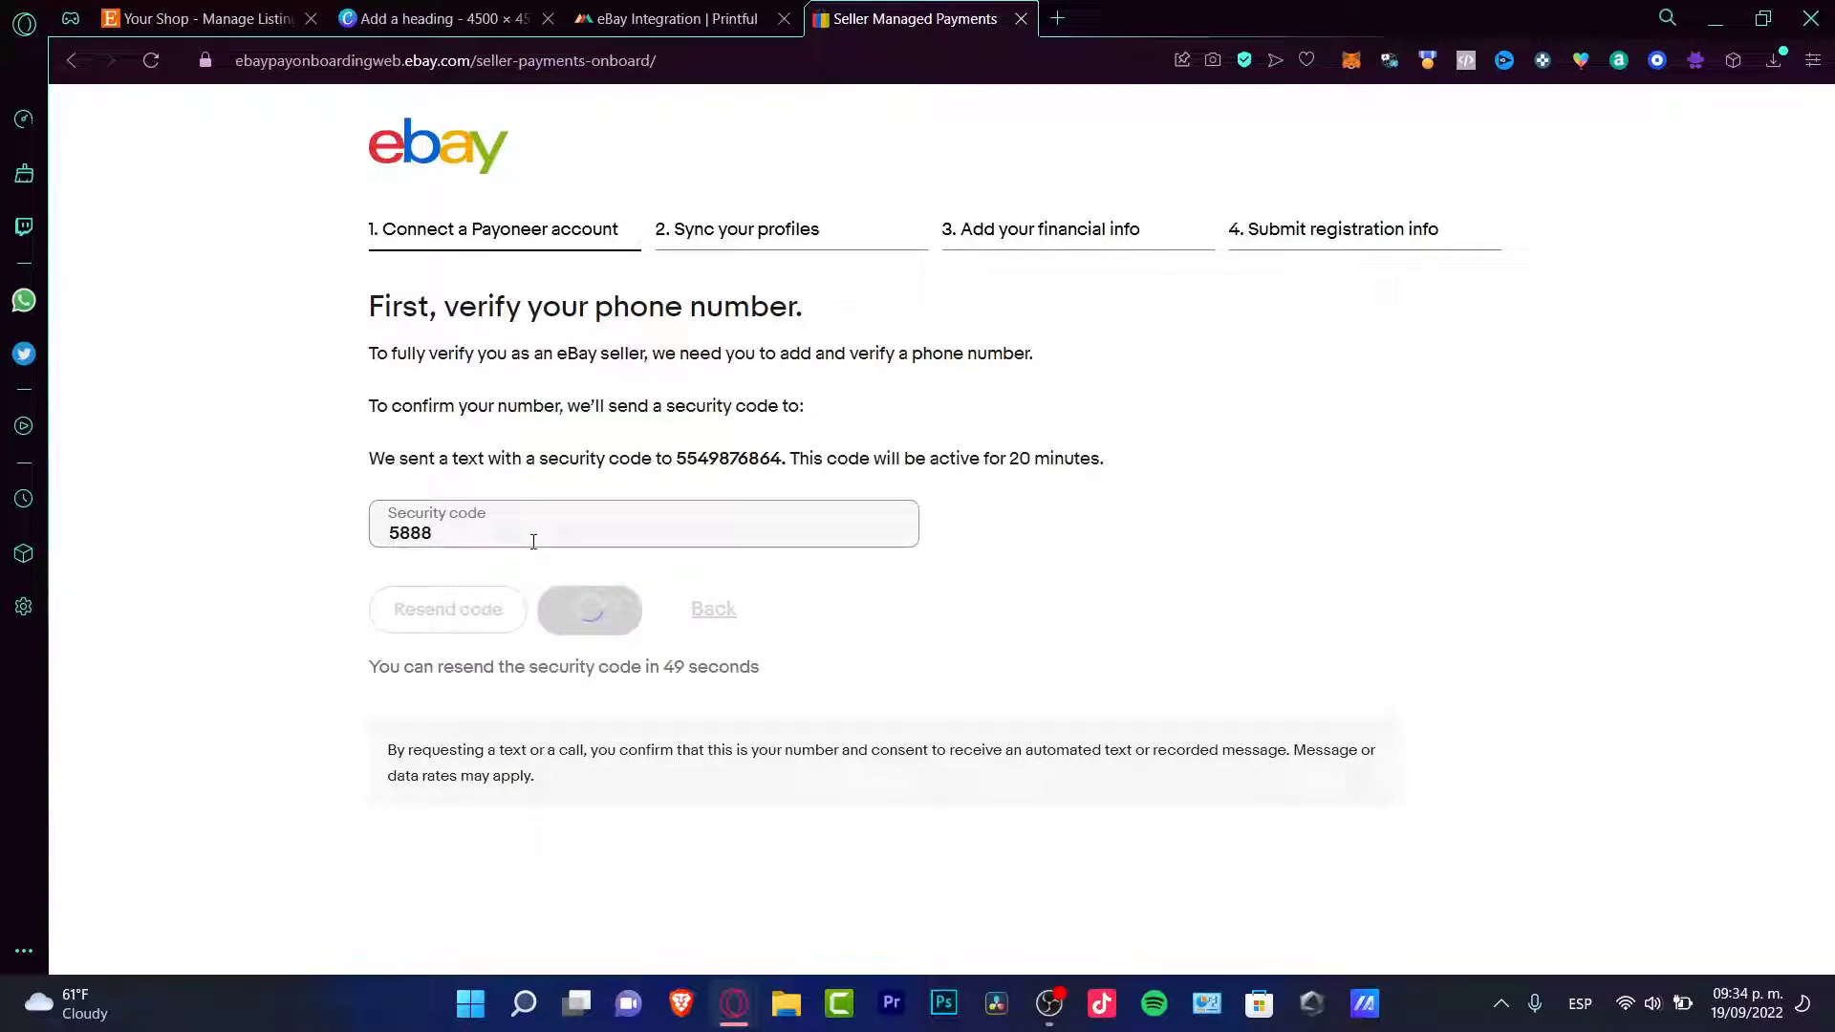
{"action": "left_click_drag", "start_coordinate": [556, 296], "coordinate": [1094, 320]}
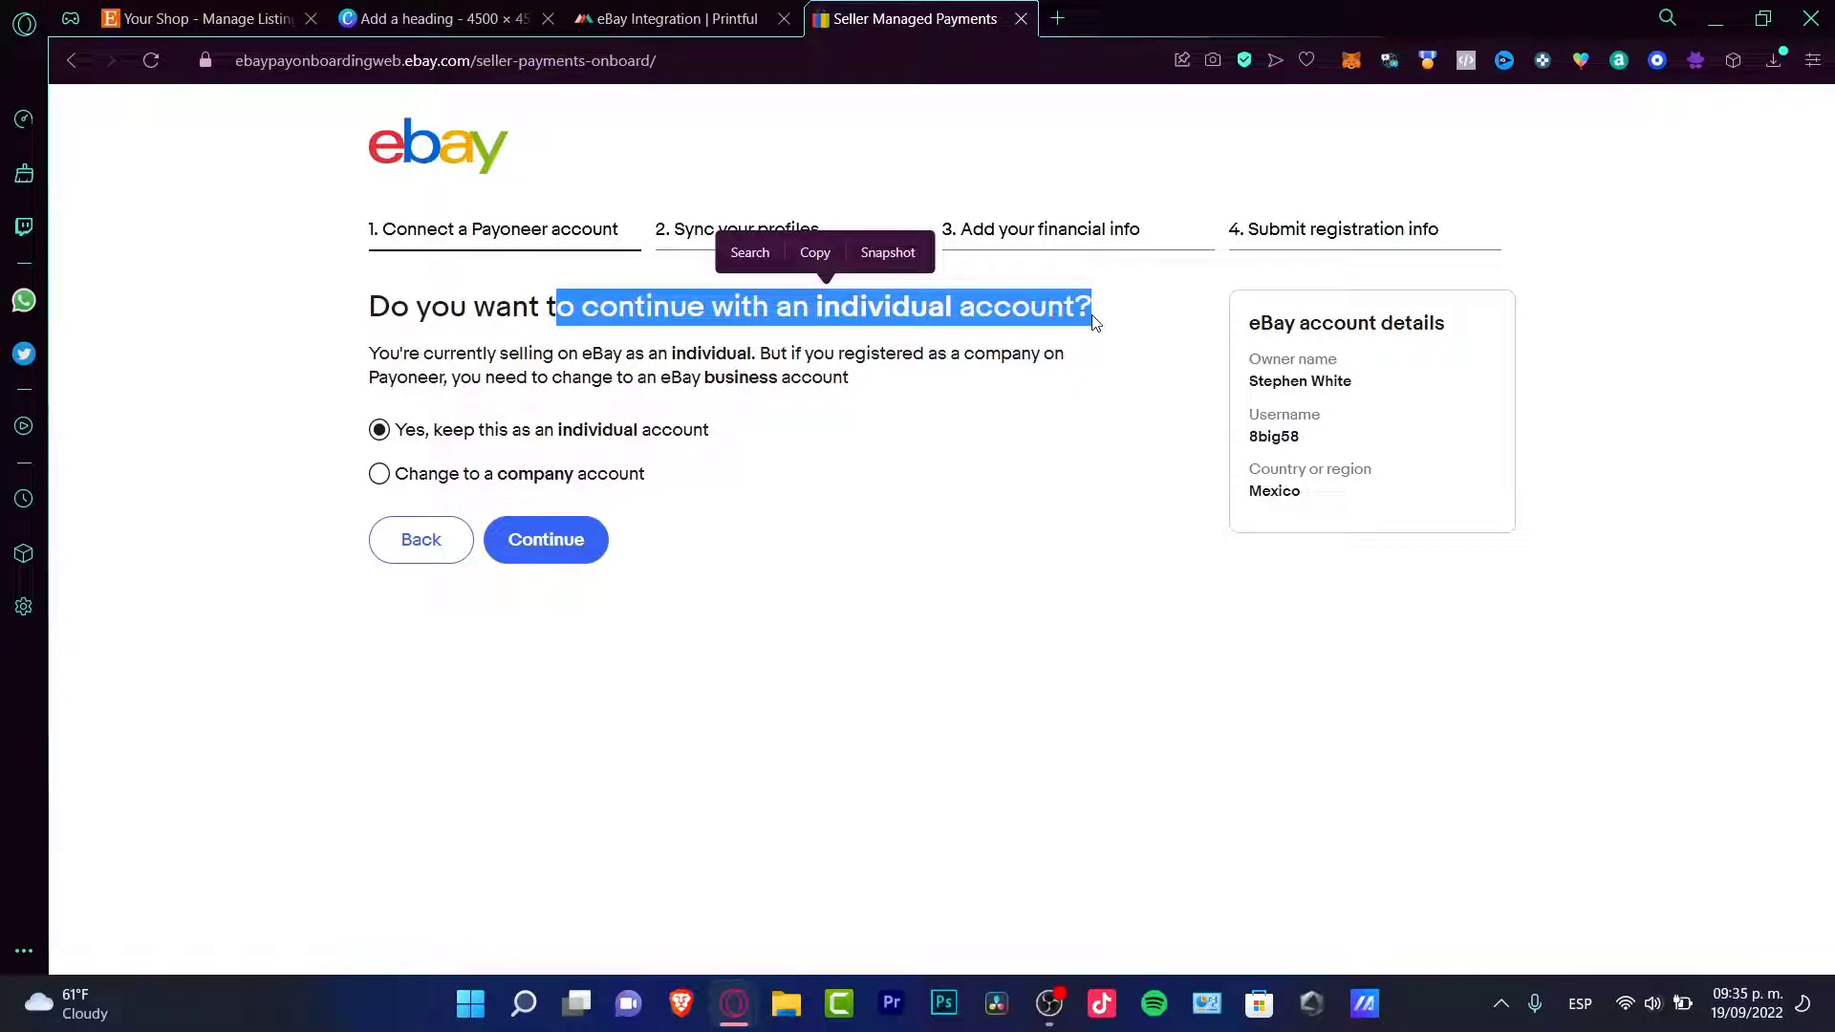
Keep 'Yes, keep this as an individual account' and continue to the existing Payoneer account question
{"action": "left_click", "coordinate": [497, 442]}
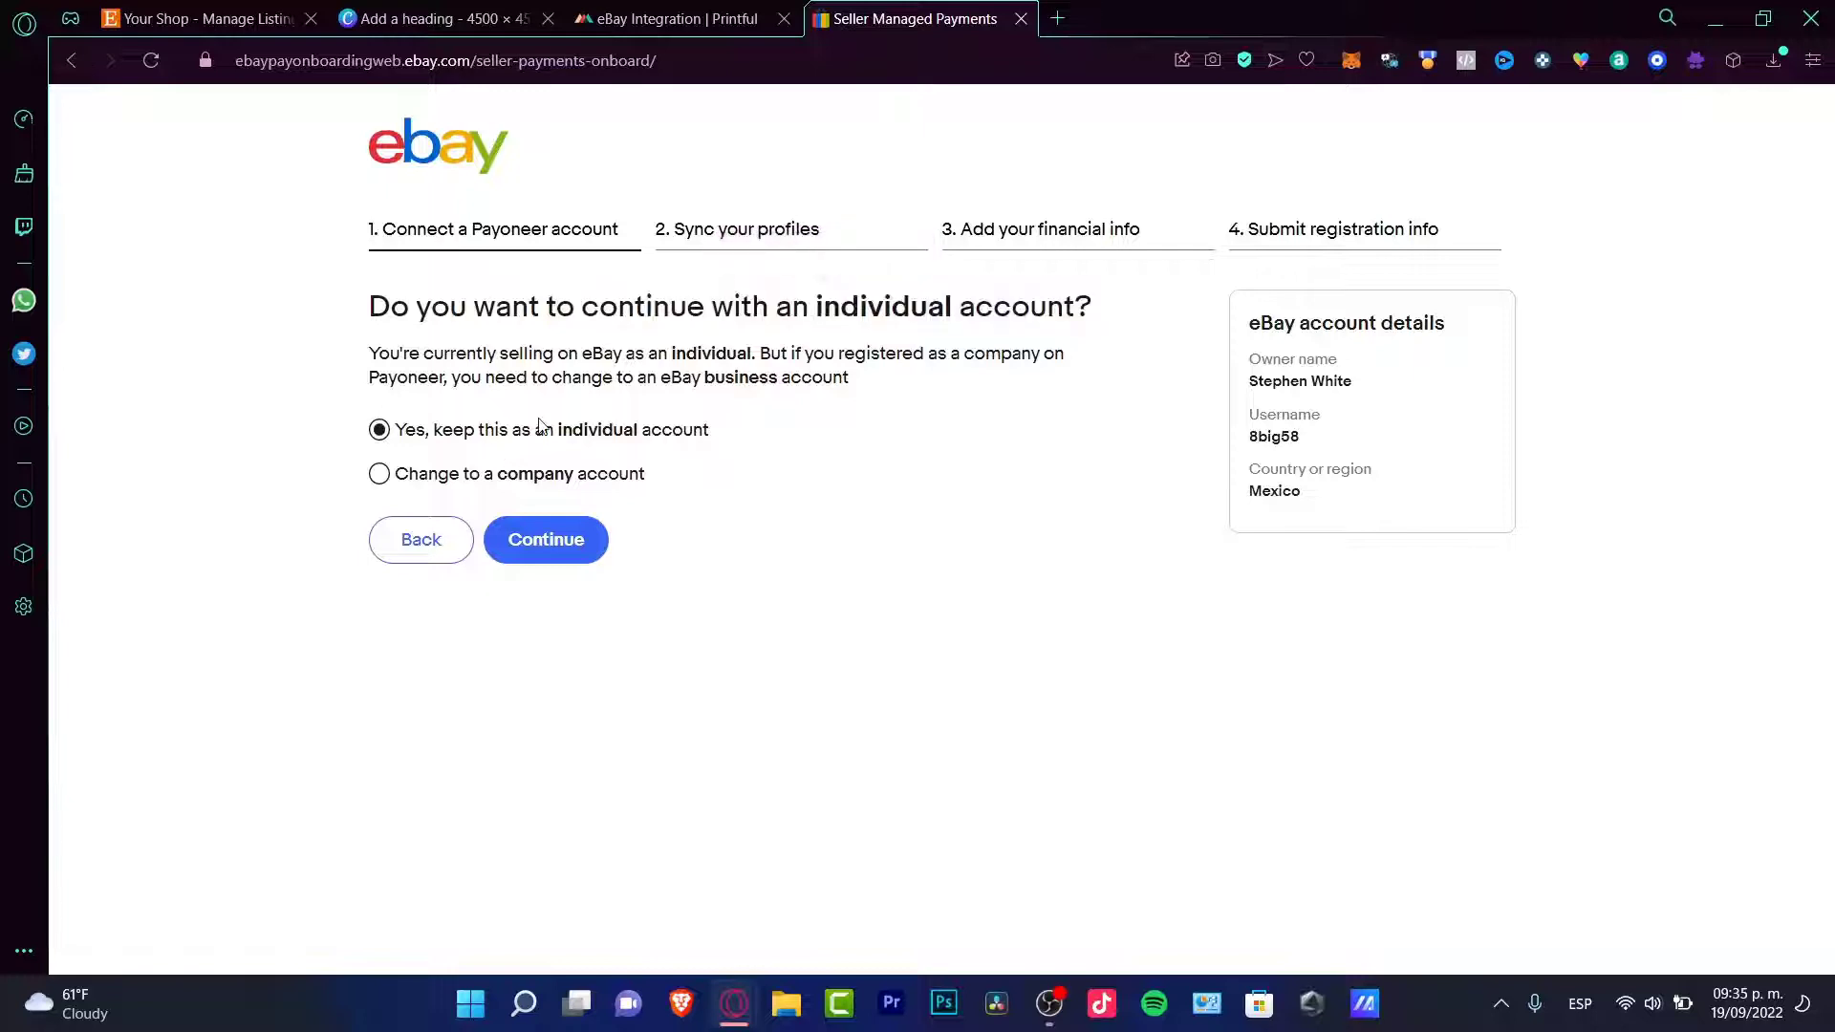
{"action": "left_click", "coordinate": [552, 534]}
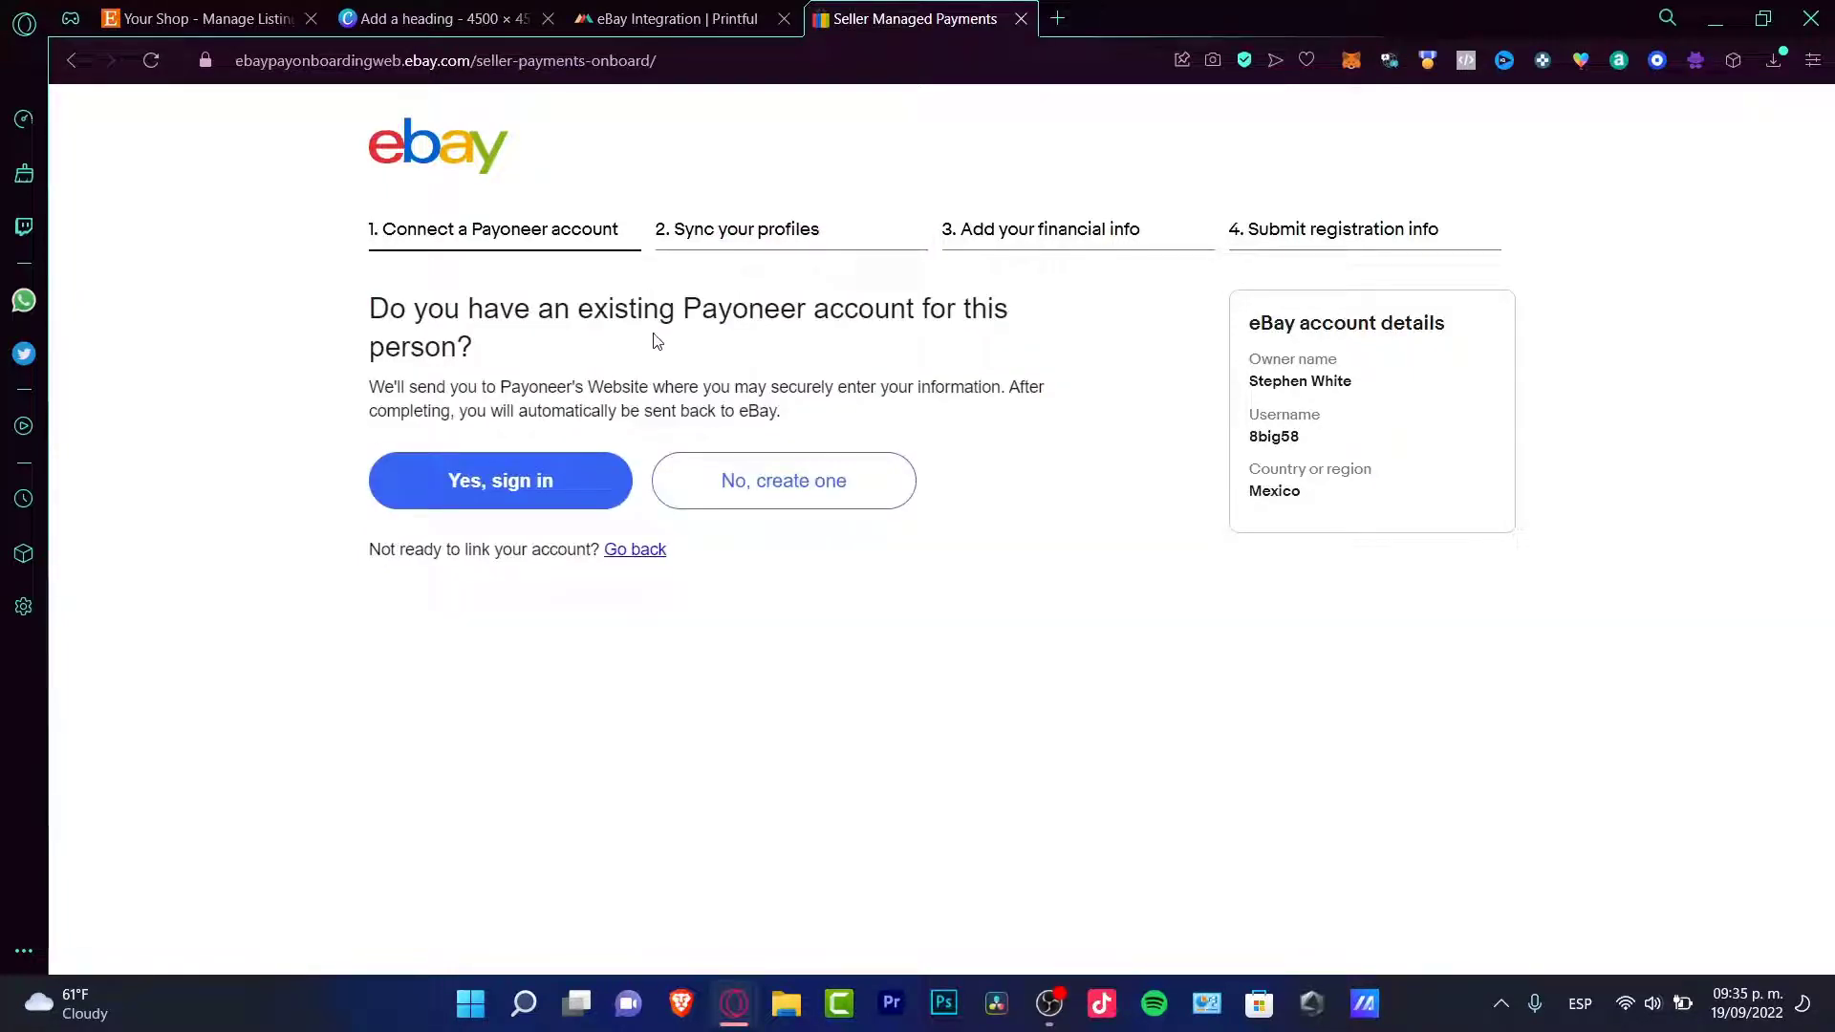
{"action": "left_click_drag", "start_coordinate": [579, 308], "coordinate": [957, 311]}
{"action": "left_click", "coordinate": [1063, 313]}
Choose to sign in with an existing Payoneer account and correct the prefilled first name
{"action": "left_click", "coordinate": [515, 482]}
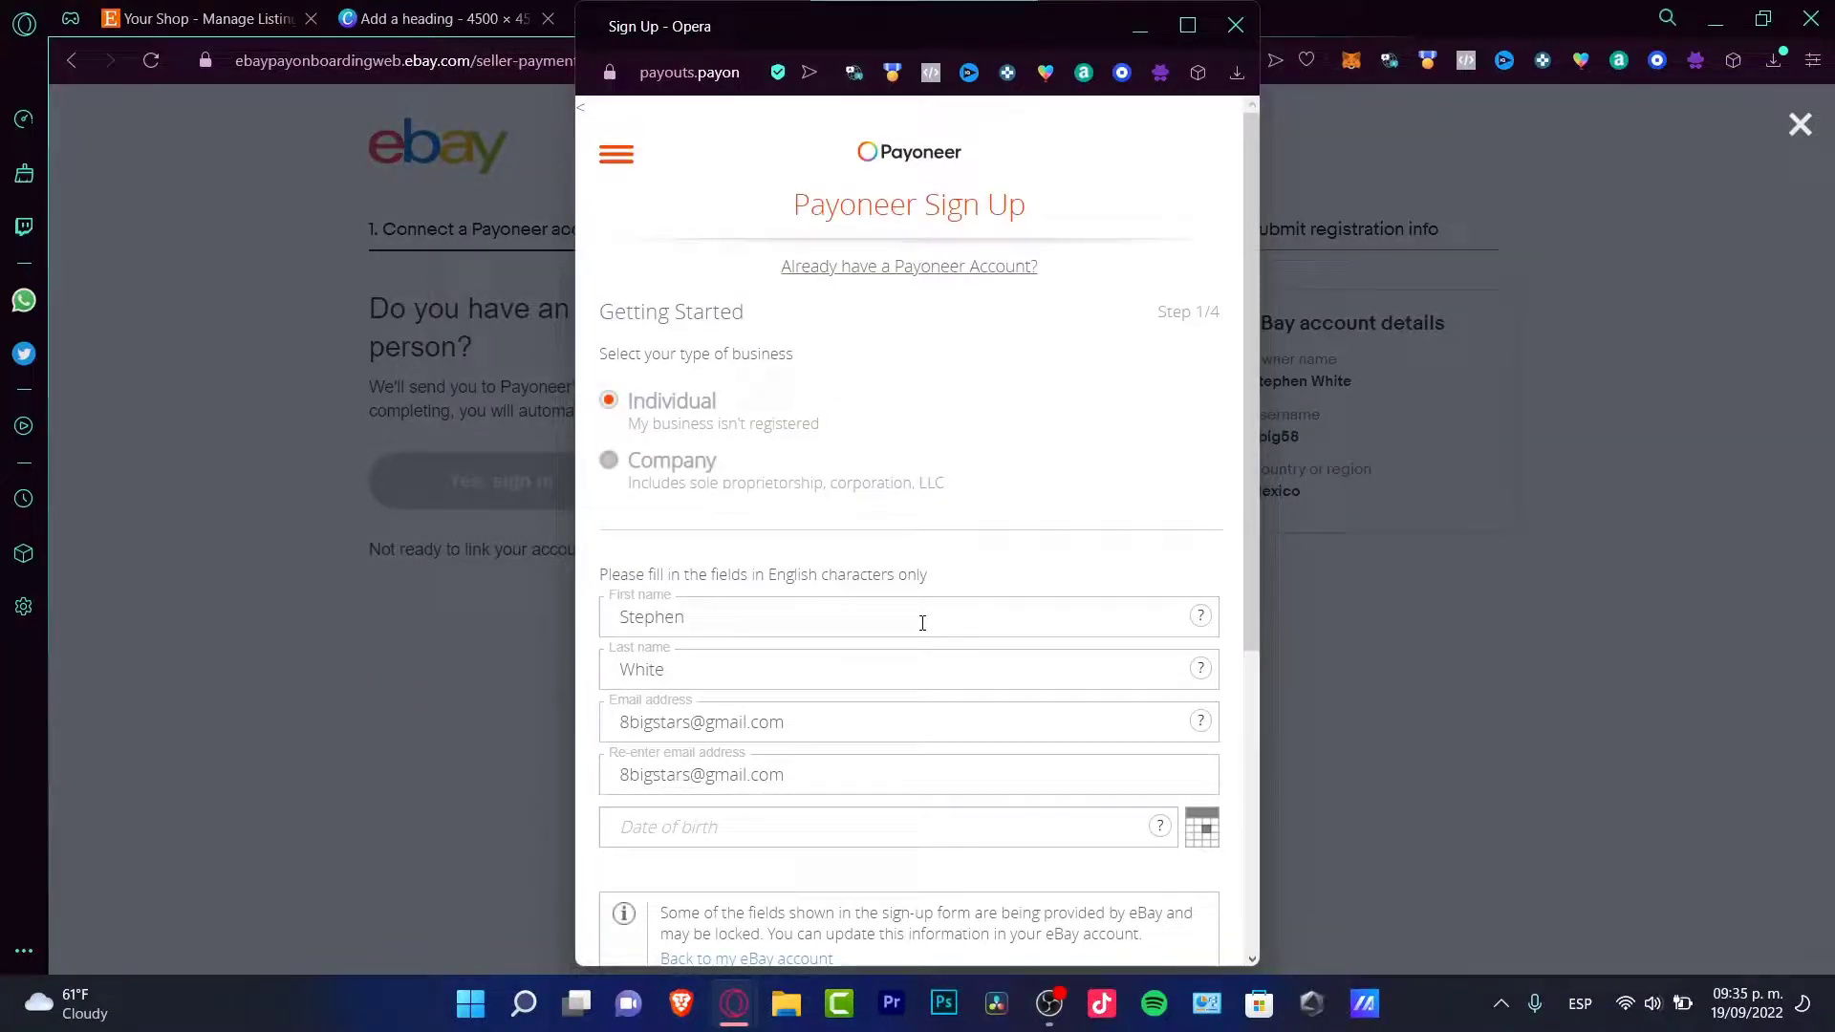
{"action": "scroll", "coordinate": [1121, 527], "scroll_direction": "down", "scroll_amount": 3}
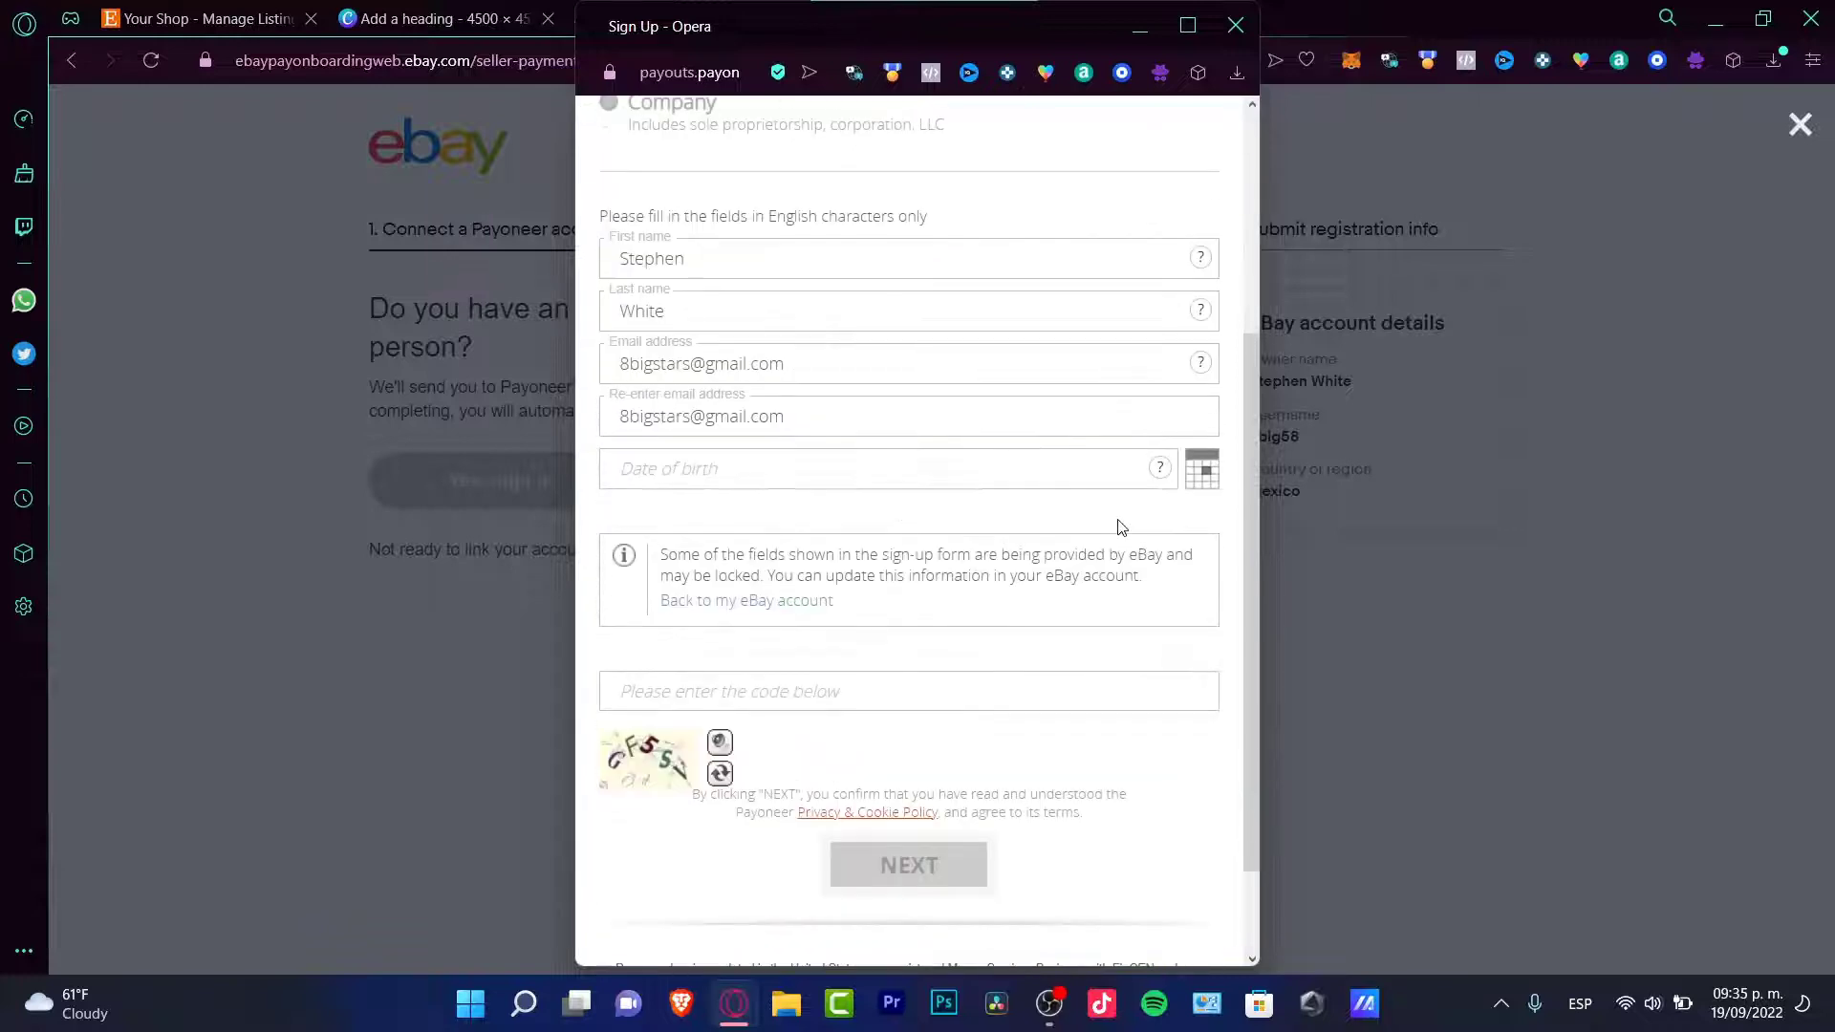
{"action": "double_click", "coordinate": [828, 268]}
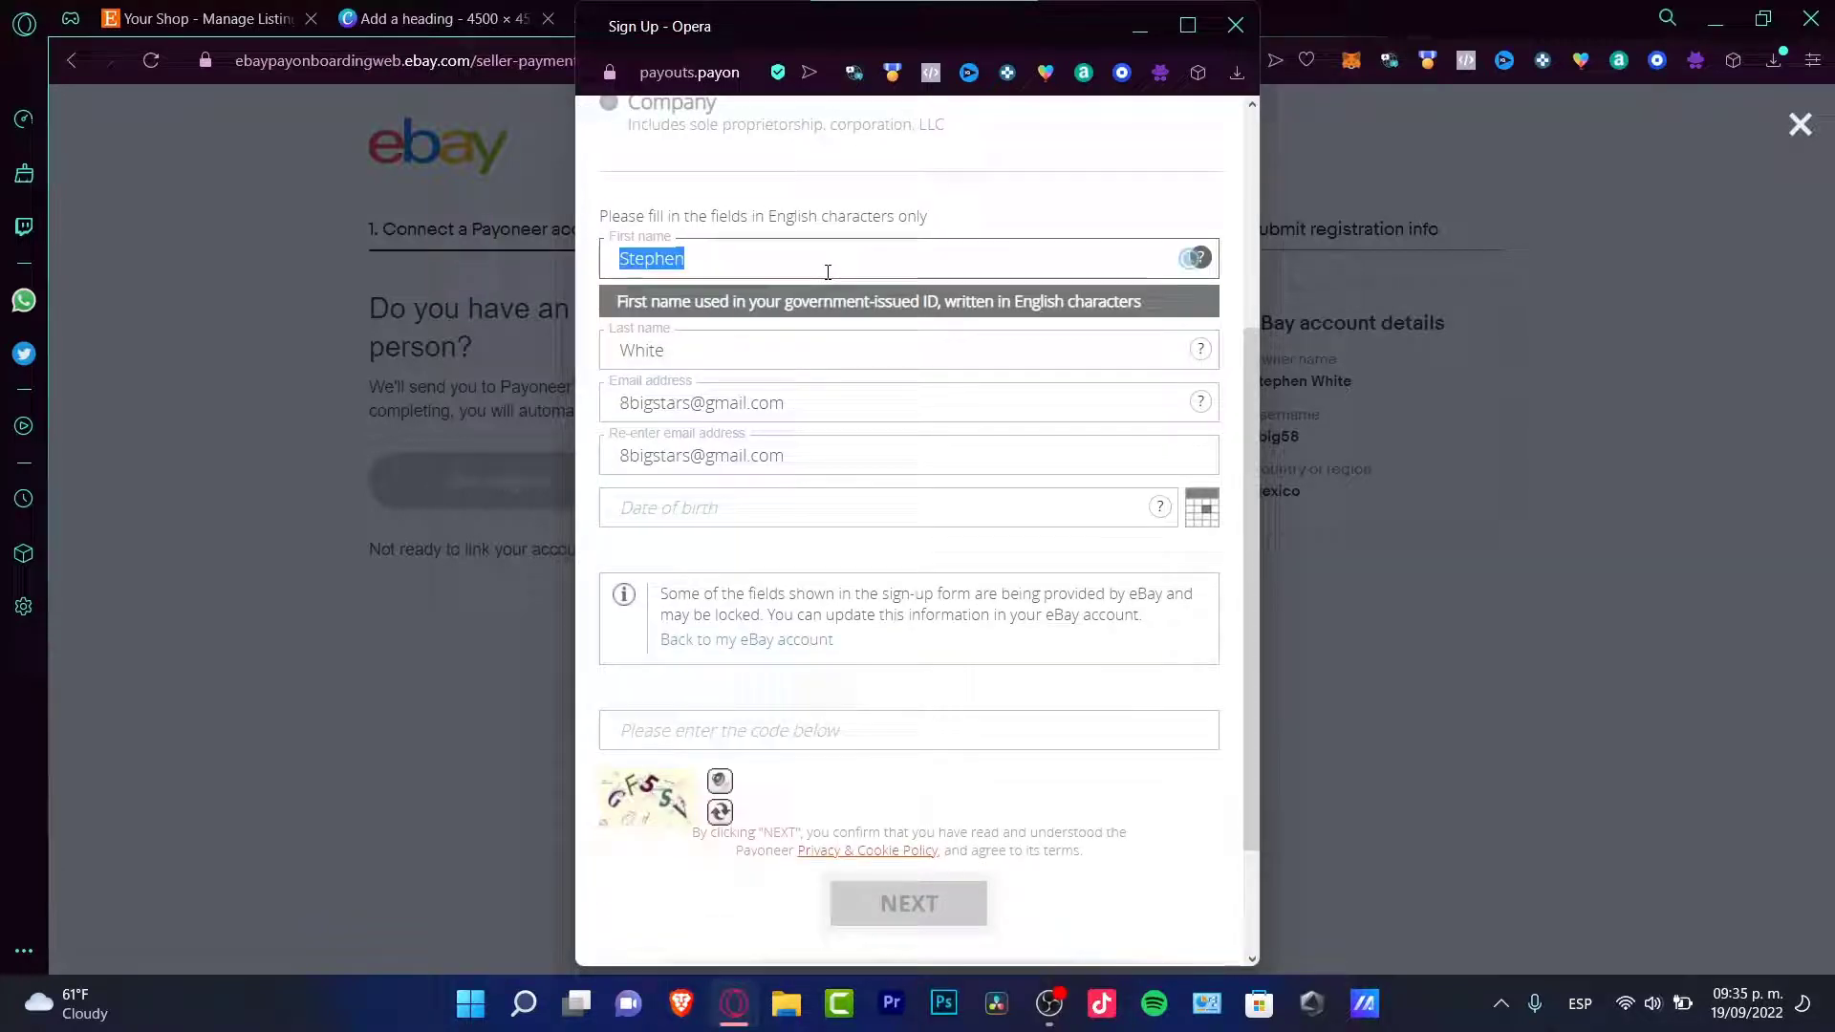
{"action": "type", "text": "Csvaldo"}
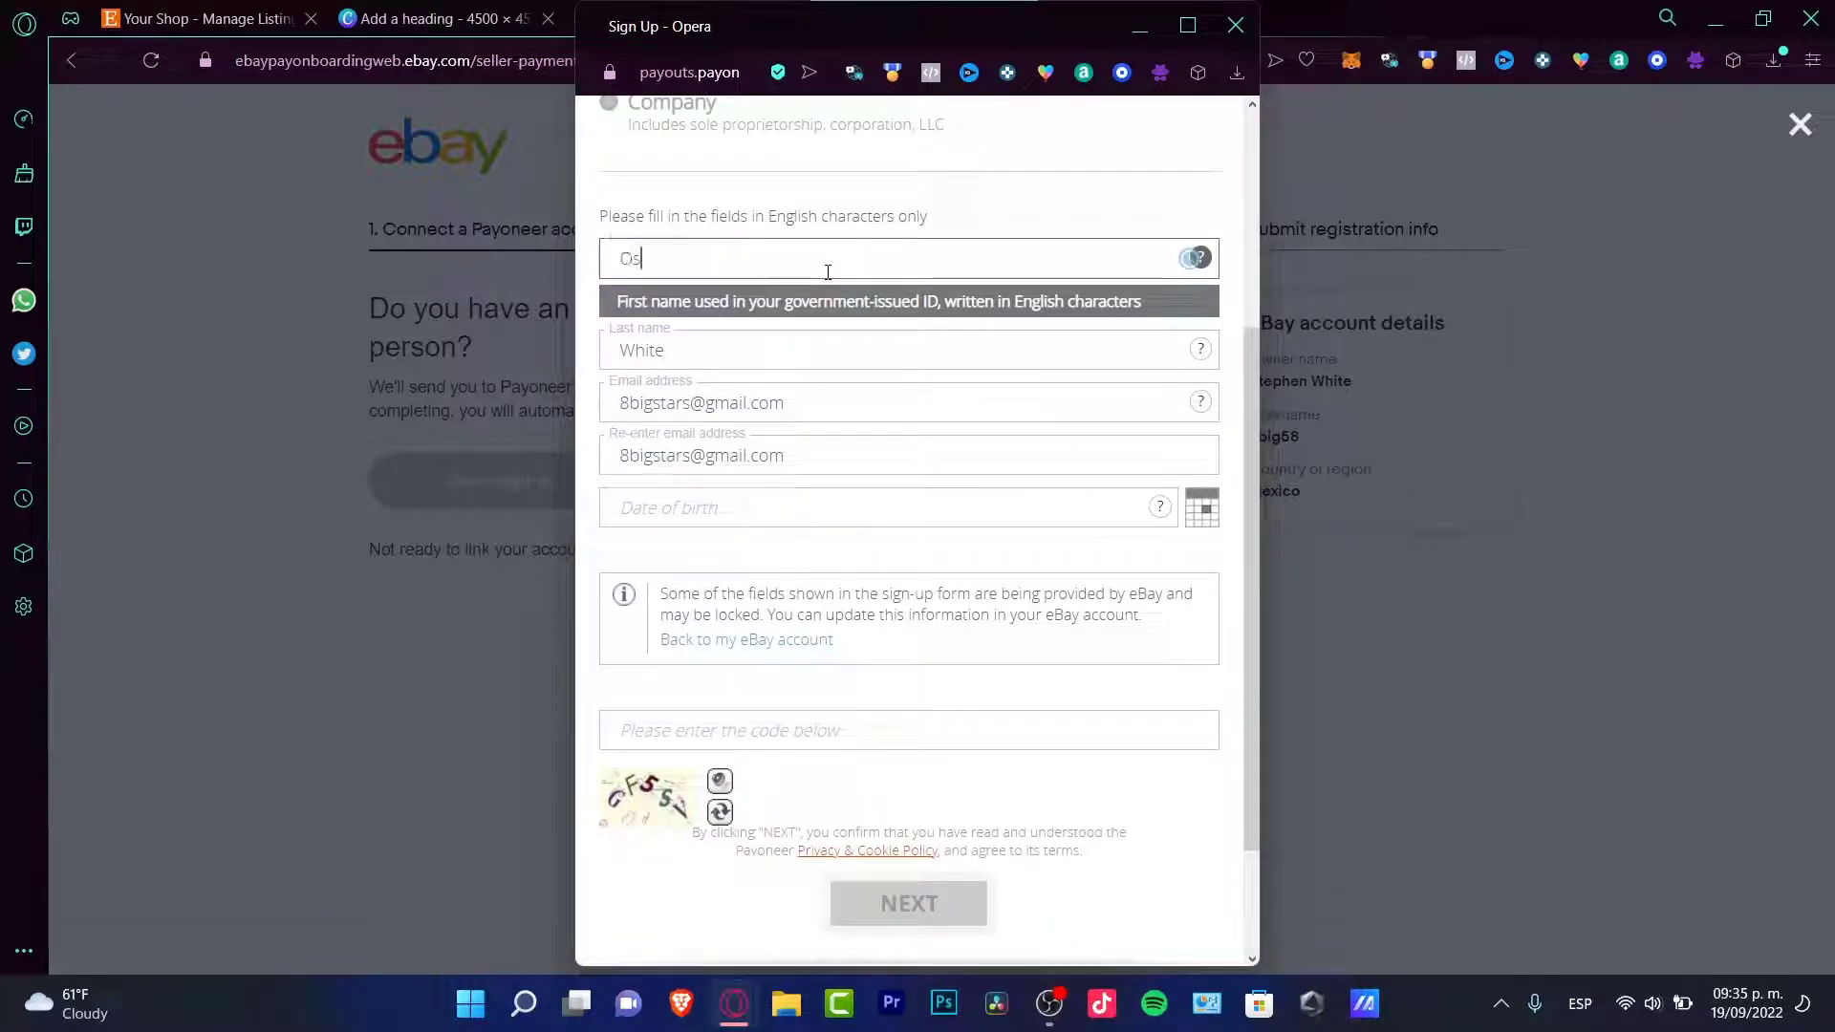
{"action": "key", "text": "Tab"}
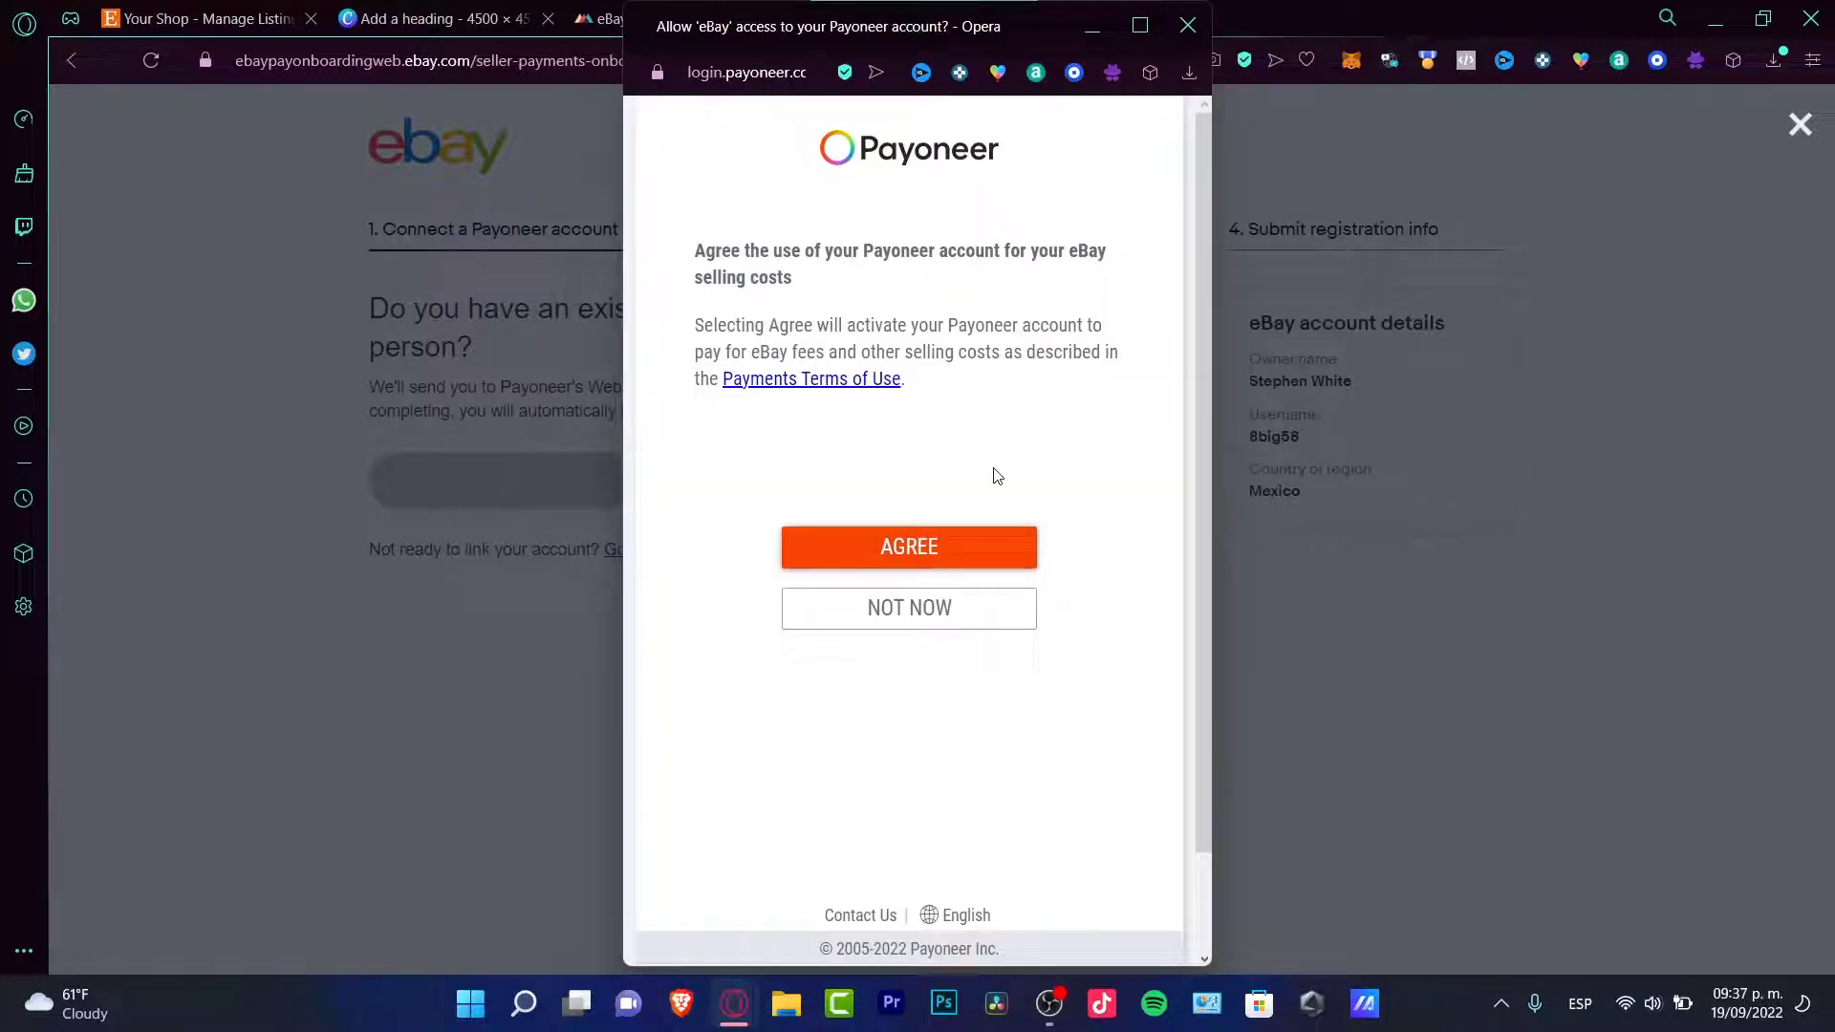
Agree to let Payoneer pay eBay selling costs and close the connection-successful window
{"action": "left_click_drag", "start_coordinate": [881, 256], "coordinate": [1086, 281]}
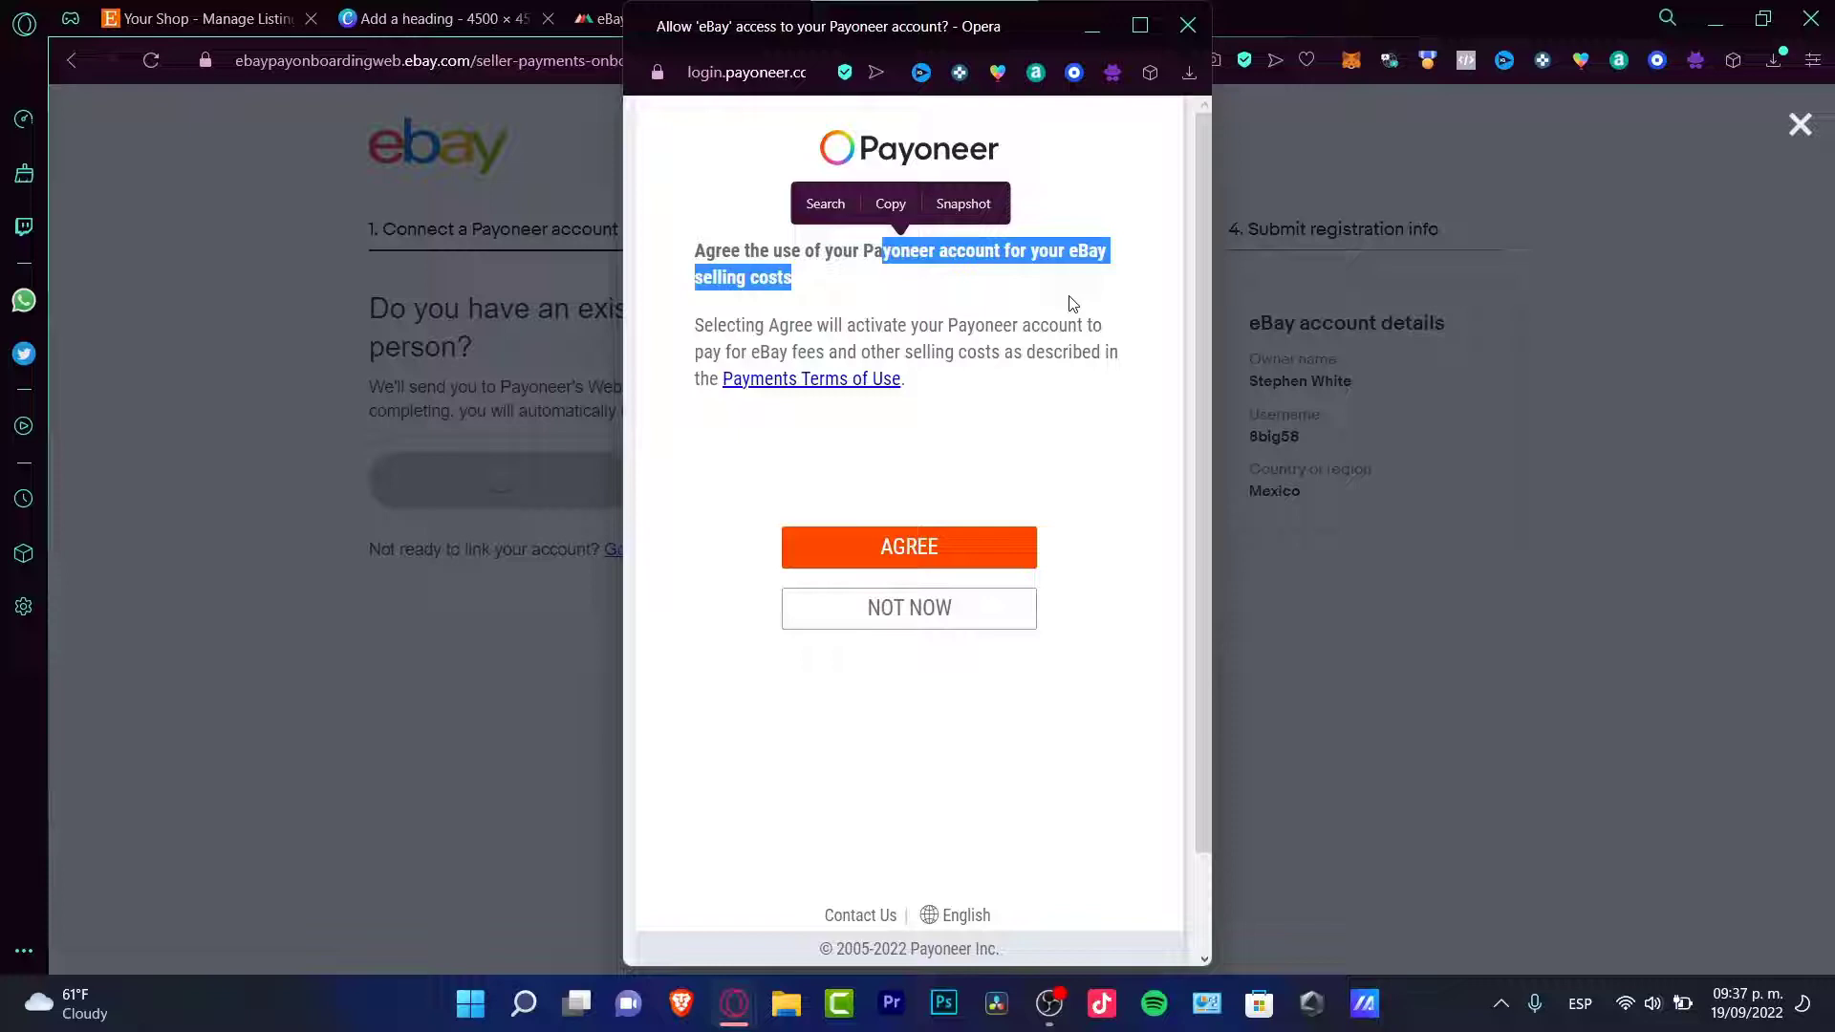
{"action": "left_click", "coordinate": [1056, 335]}
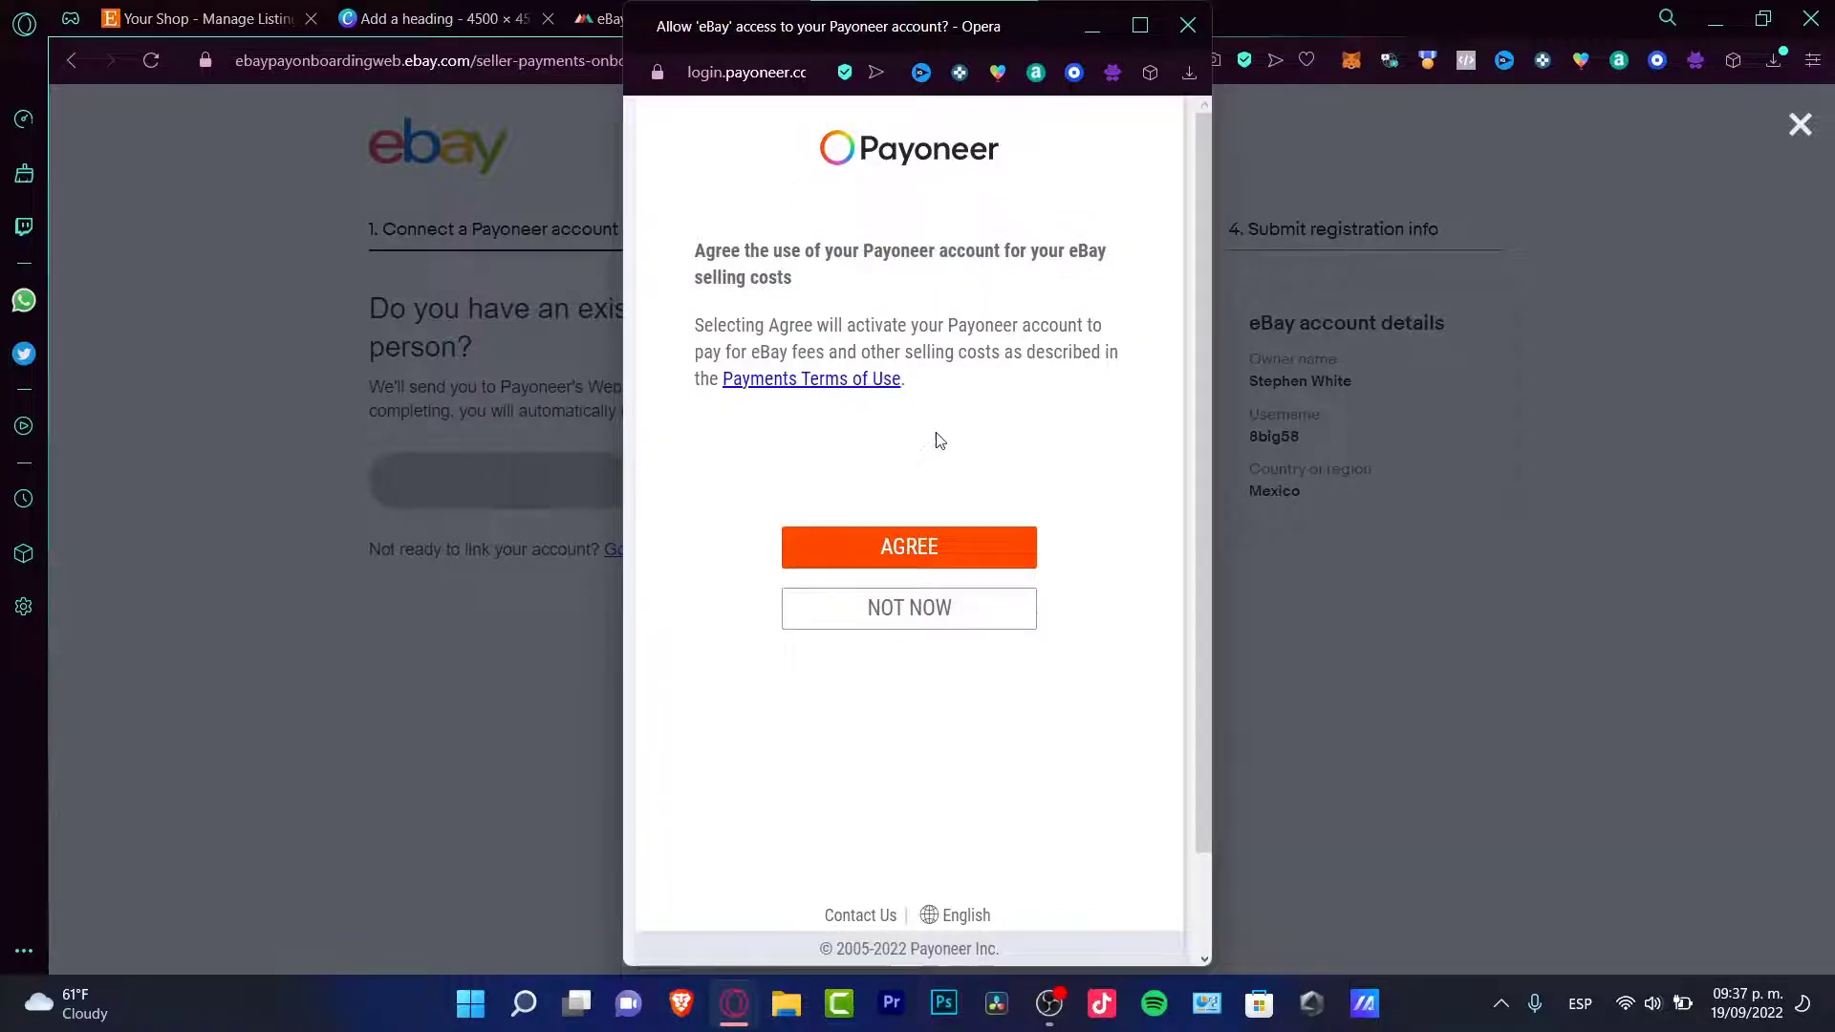
{"action": "left_click", "coordinate": [932, 542]}
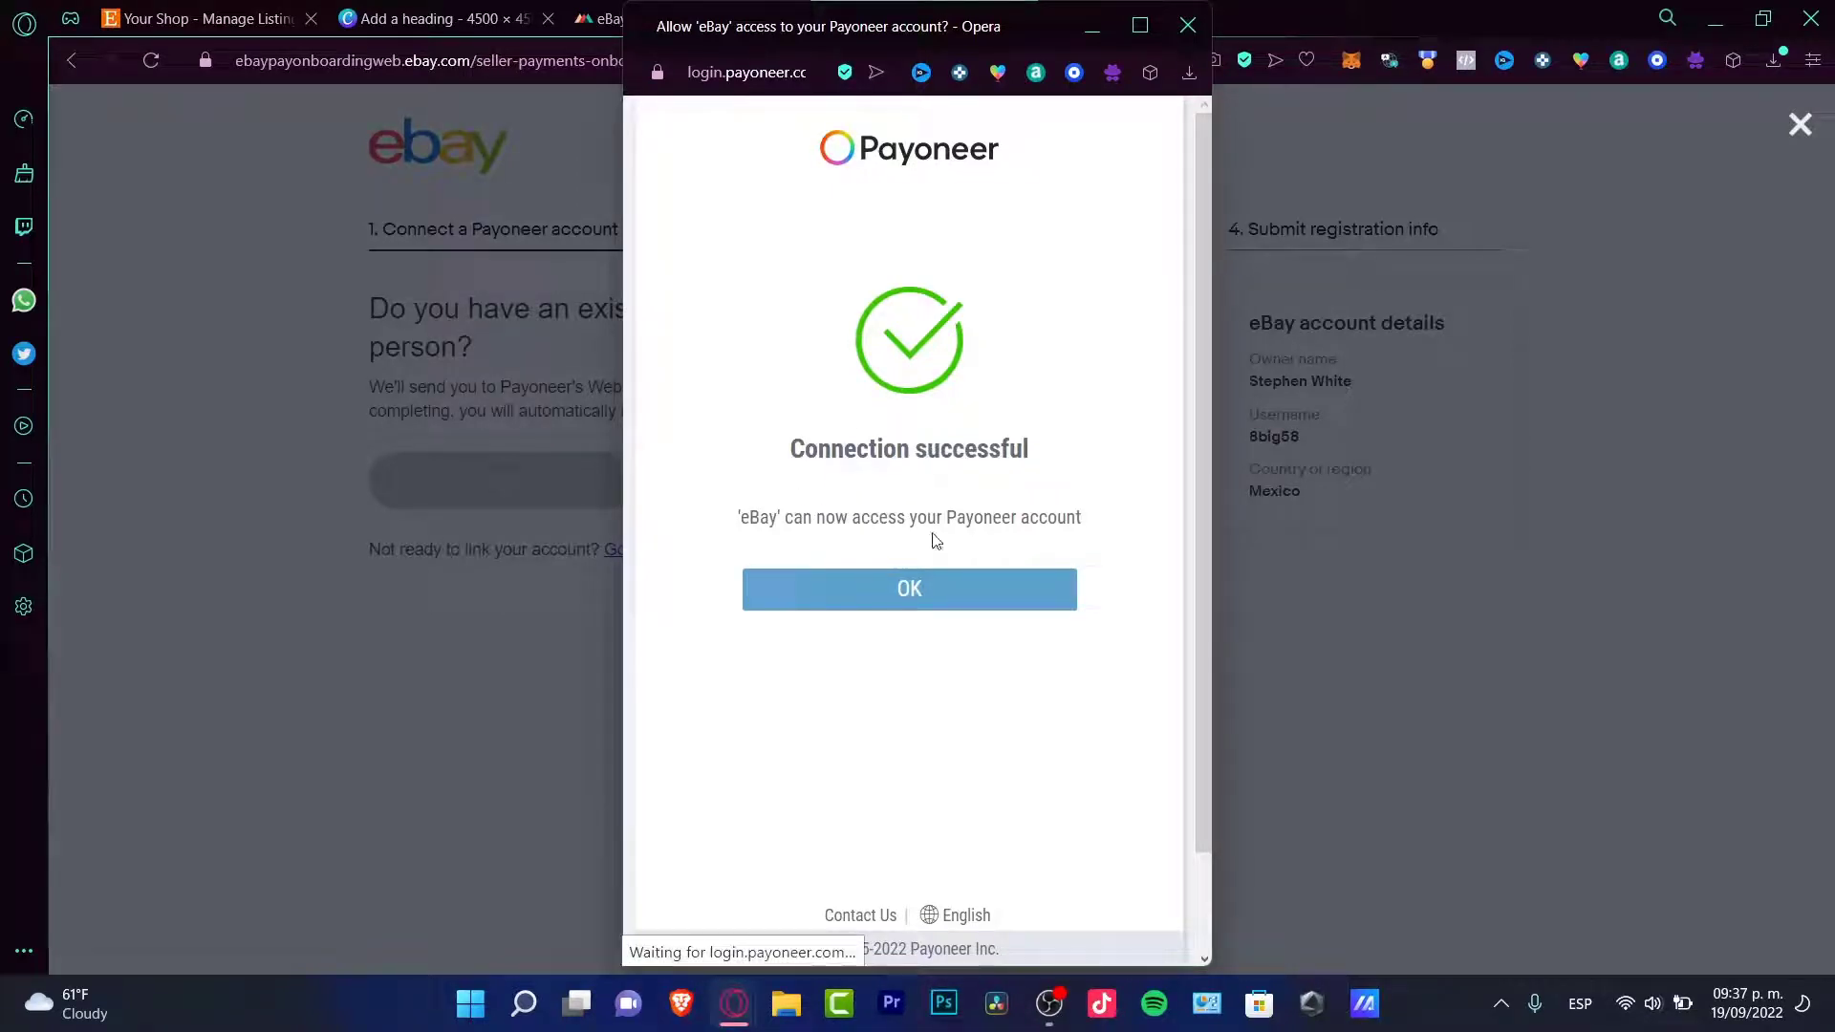
{"action": "left_click", "coordinate": [989, 602]}
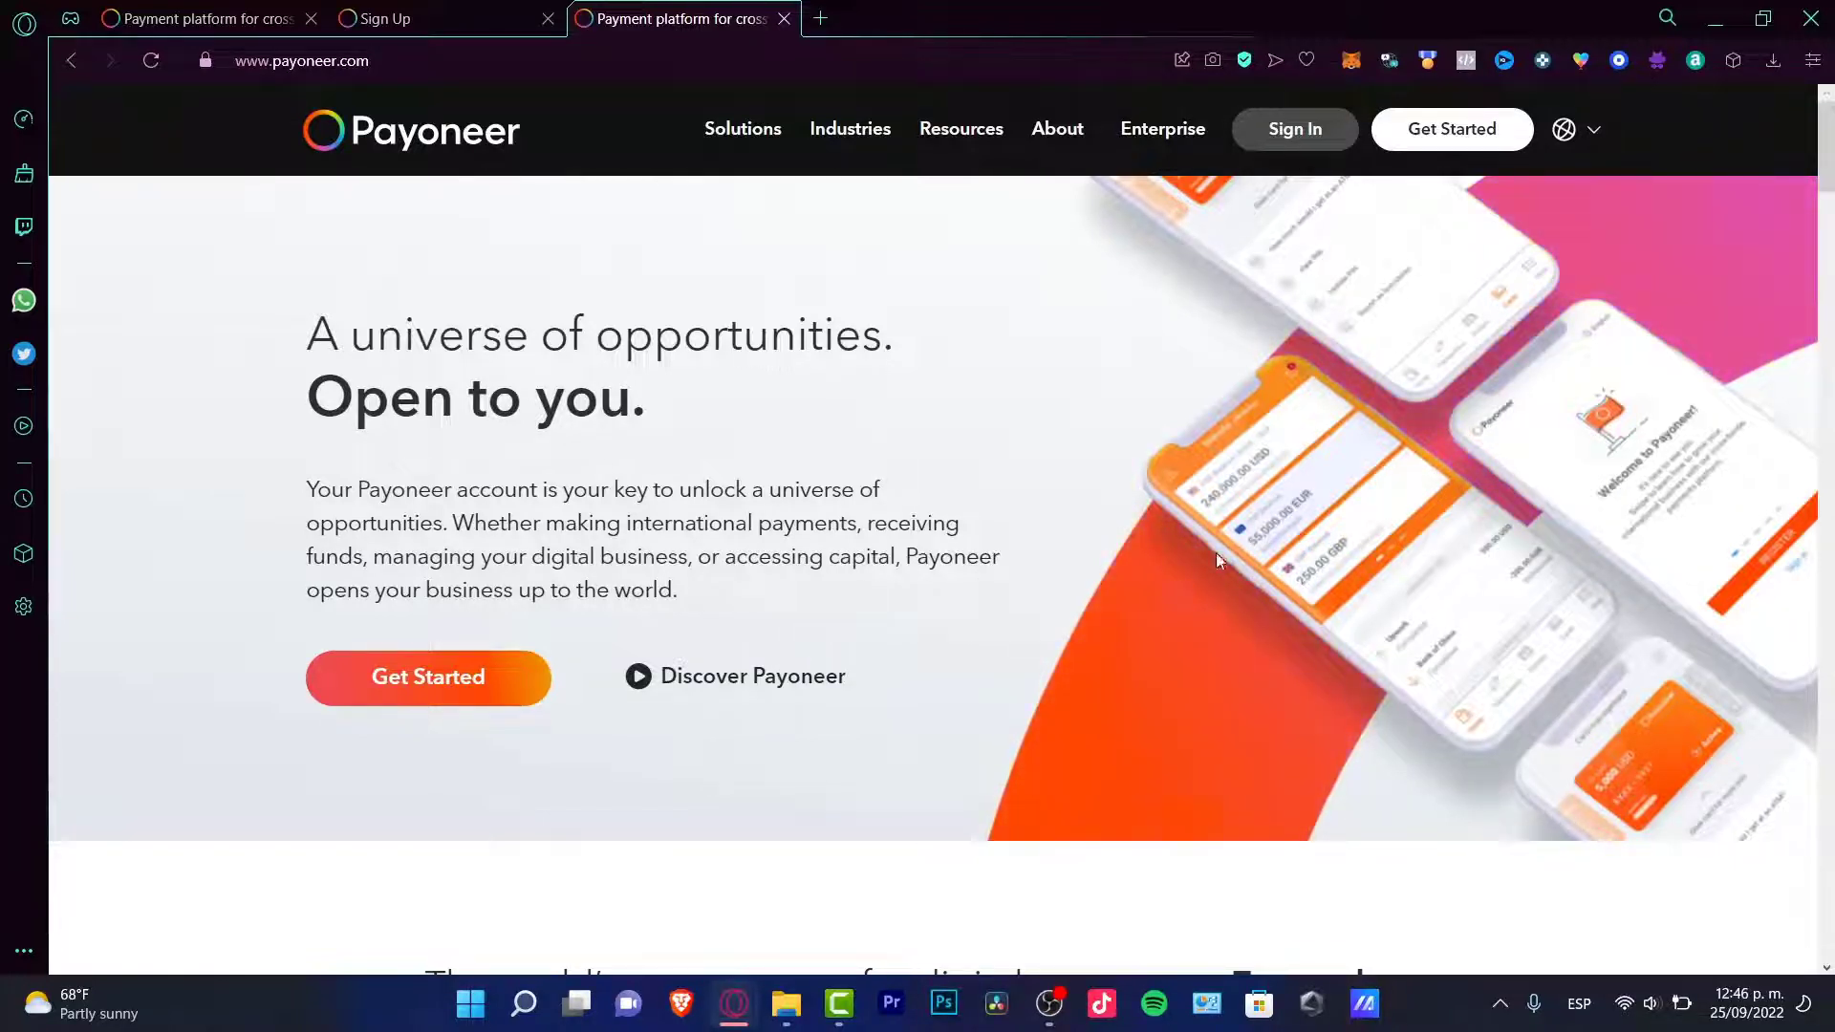
Return to the Sign Up tab and scroll through the Getting Started fields
{"action": "left_click", "coordinate": [474, 11]}
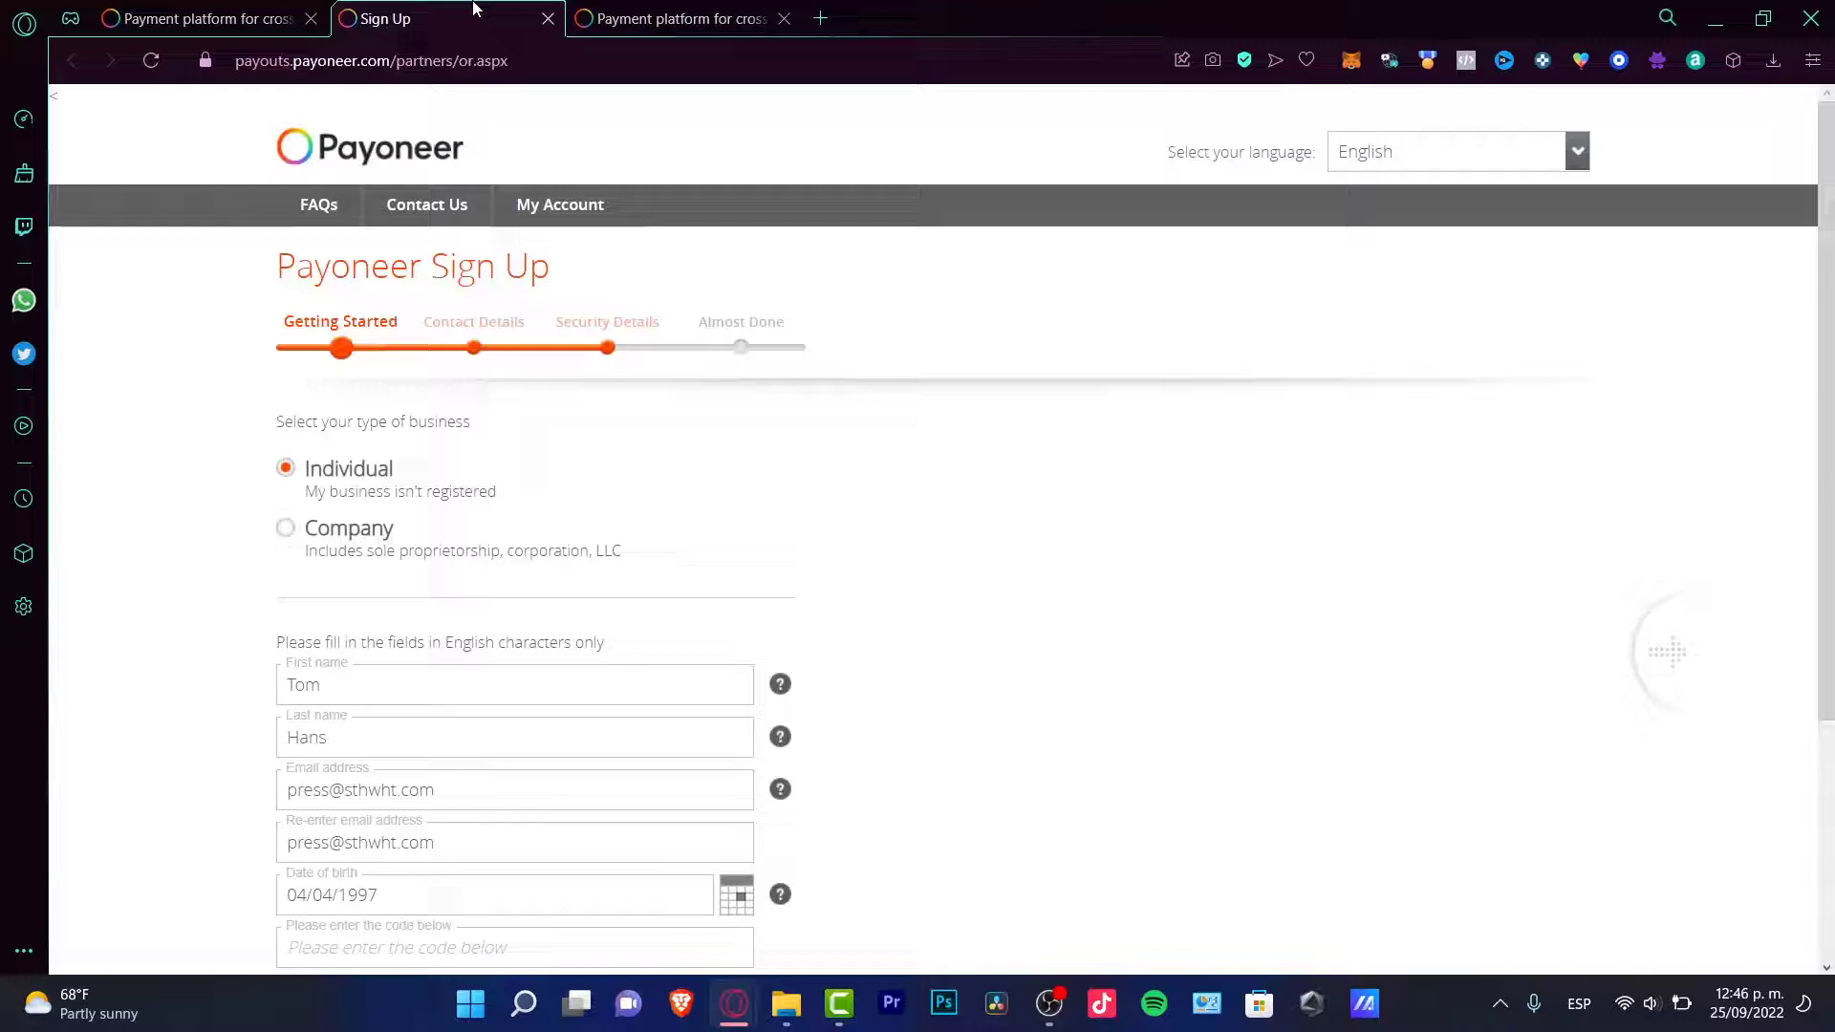
{"action": "scroll", "coordinate": [616, 543], "scroll_direction": "down", "scroll_amount": 1}
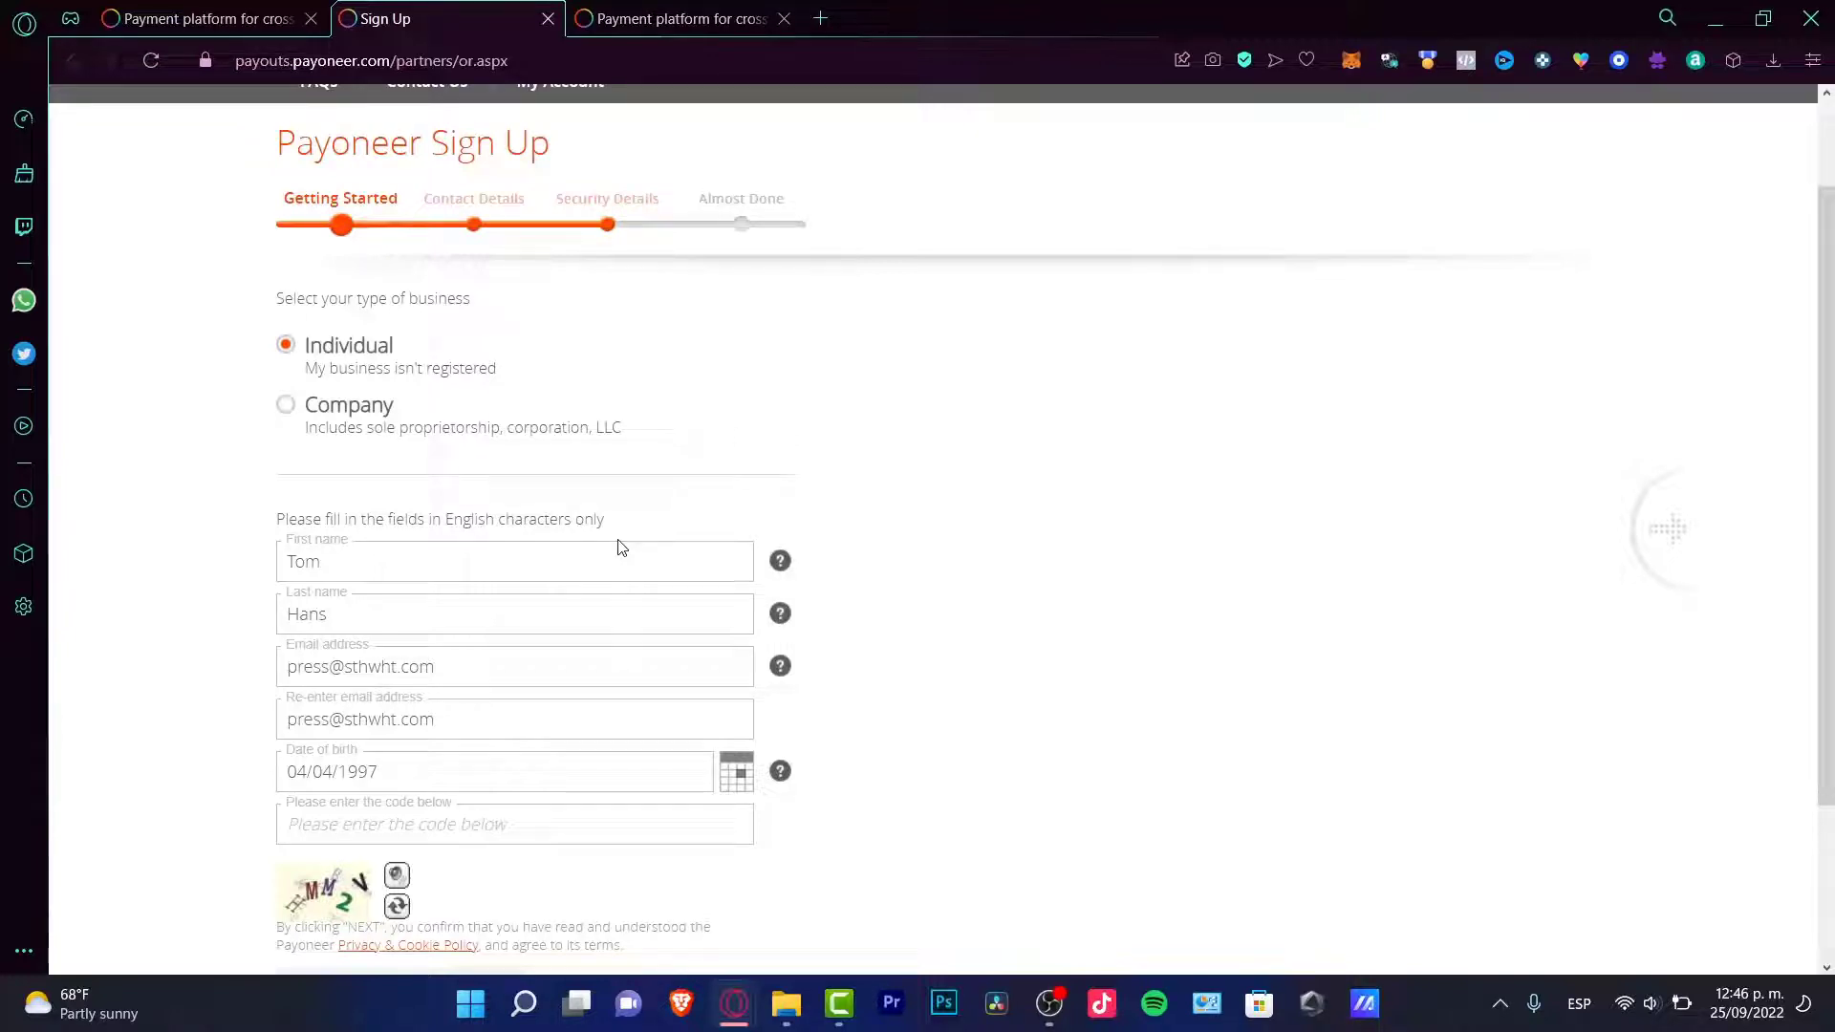
{"action": "scroll", "coordinate": [617, 547], "scroll_direction": "down", "scroll_amount": 2}
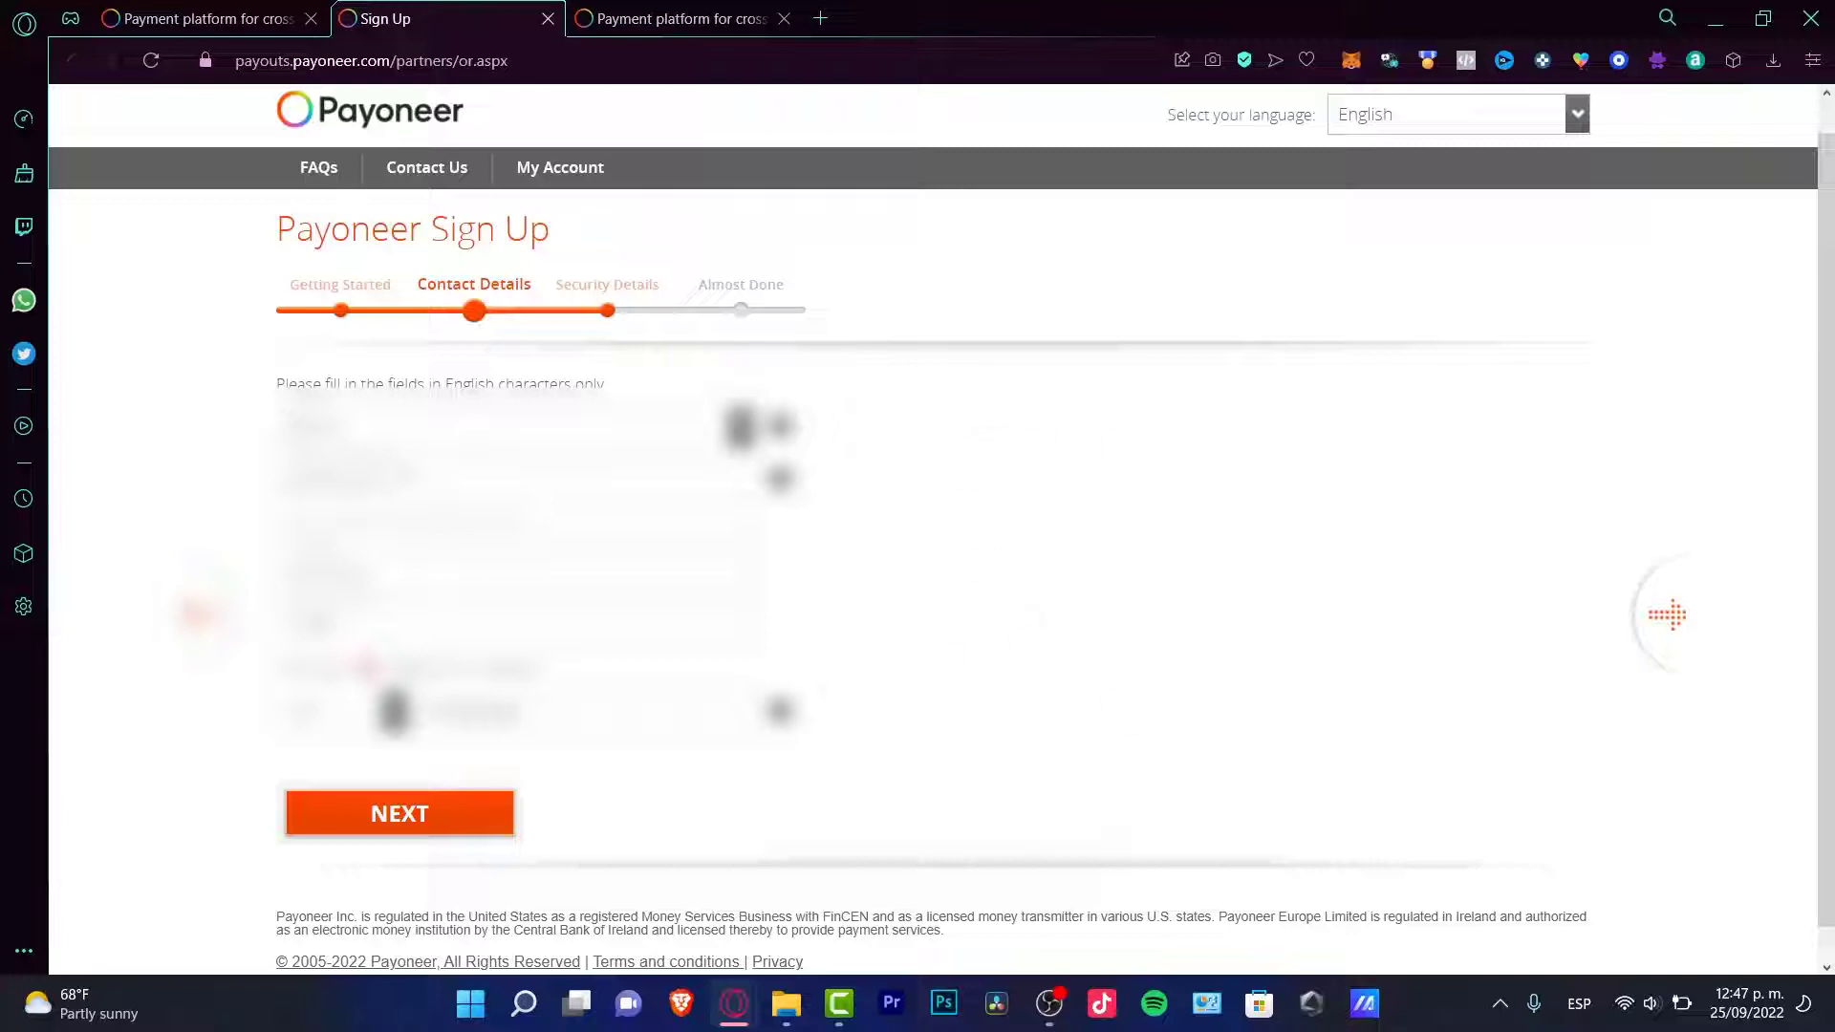
Complete the security details, keep National ID as the ID type, and enter ID number and captcha
{"action": "left_click", "coordinate": [430, 808]}
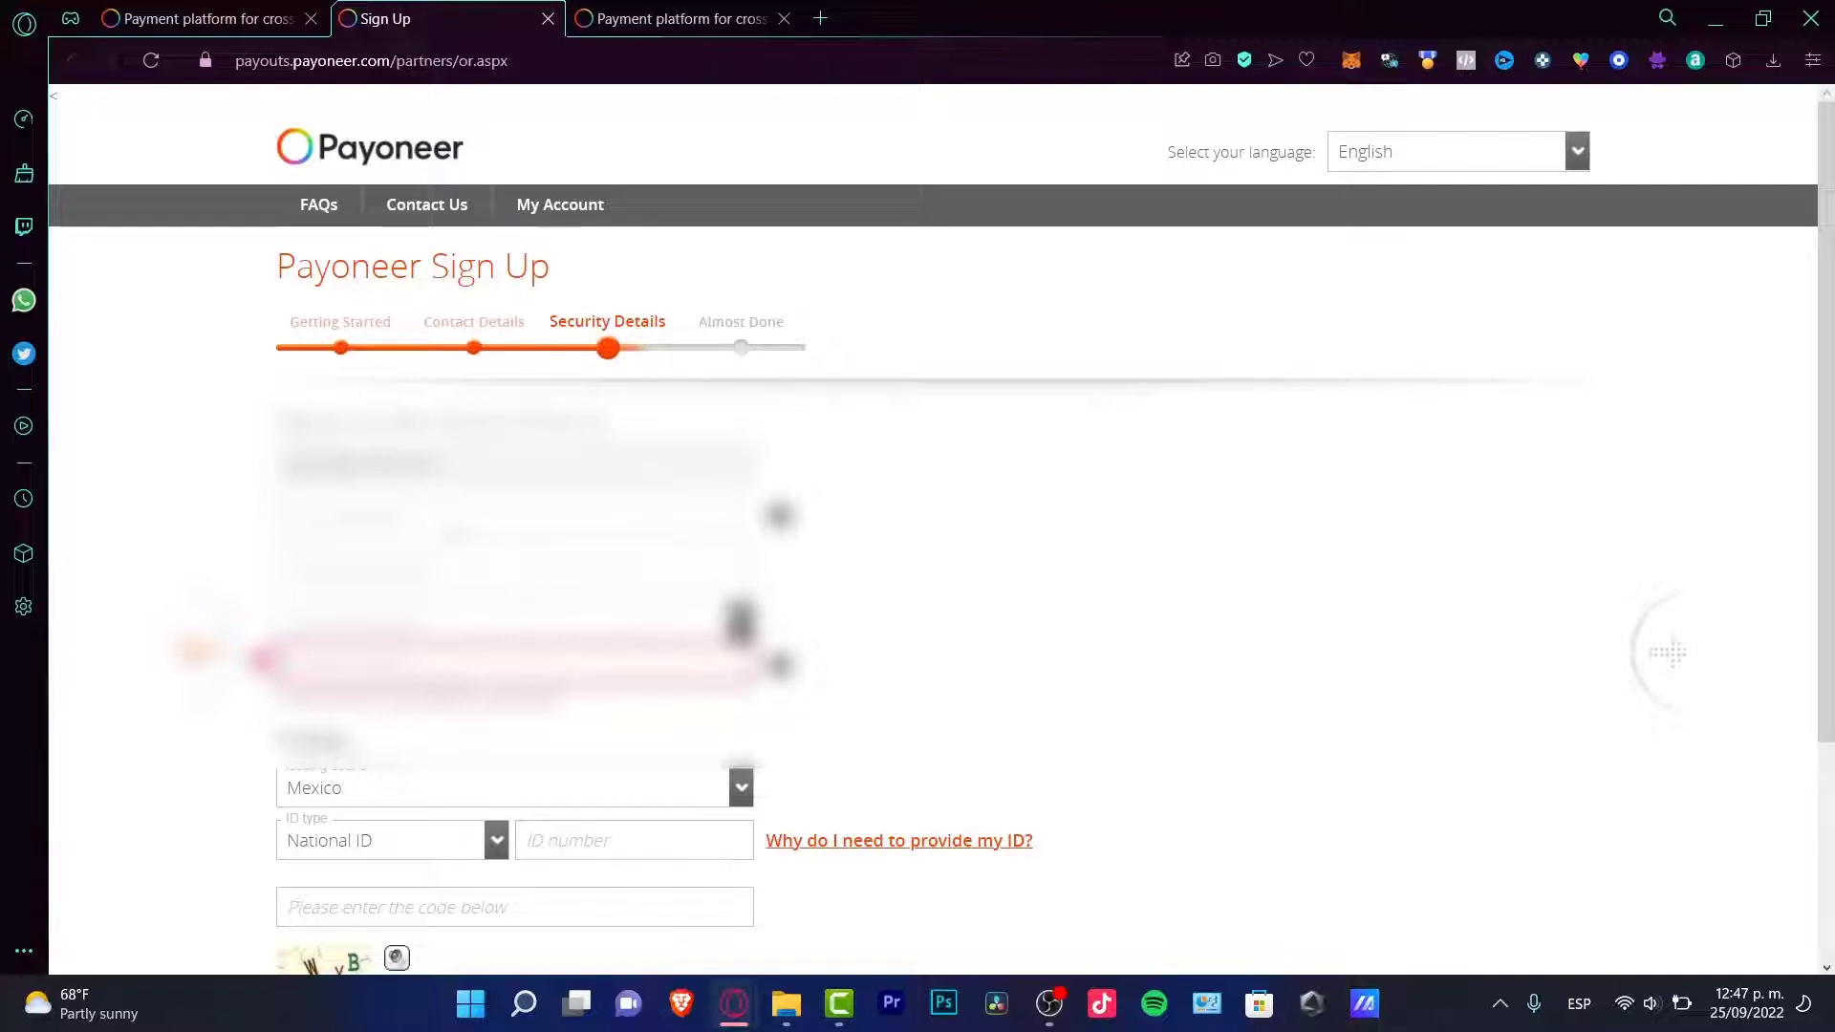
{"action": "left_click", "coordinate": [460, 531]}
{"action": "scroll", "coordinate": [472, 765], "scroll_direction": "down", "scroll_amount": 4}
{"action": "key", "text": "ctrl+plus"}
{"action": "key", "text": "ctrl+plus"}
{"action": "key", "text": "ctrl+plus"}
{"action": "key", "text": "ctrl+plus"}
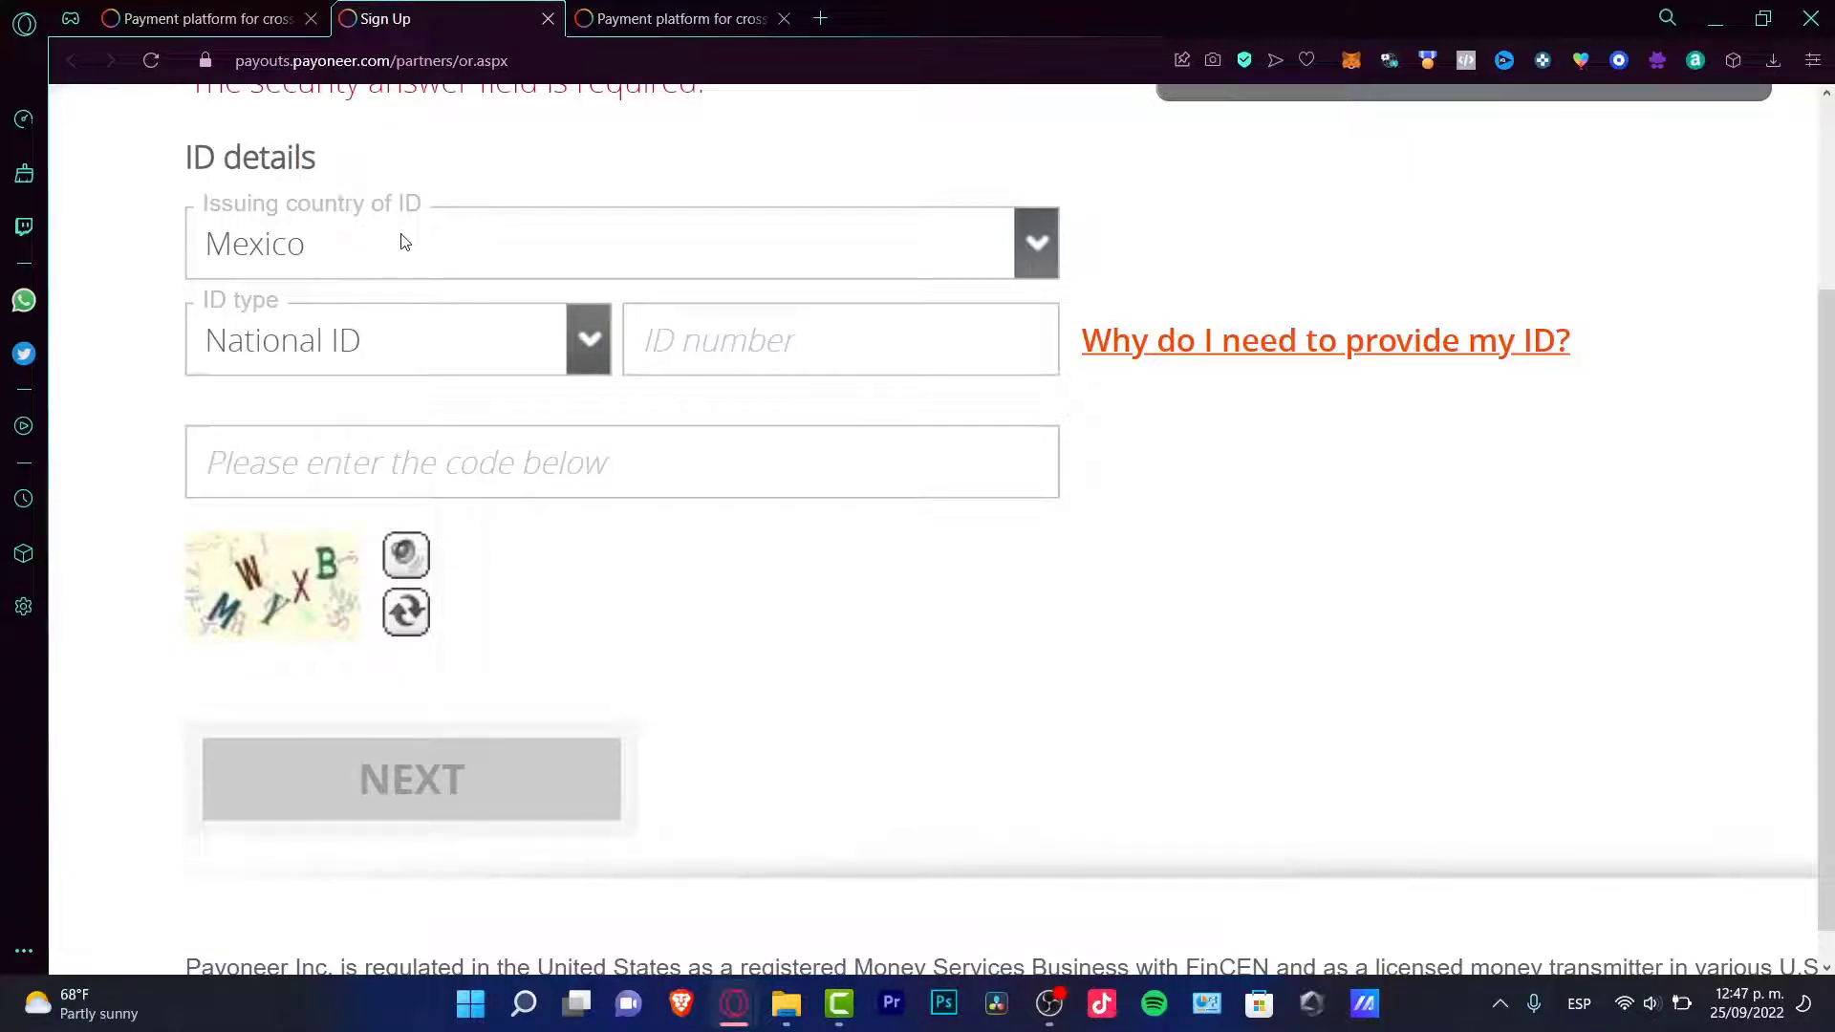
{"action": "left_click", "coordinate": [361, 325]}
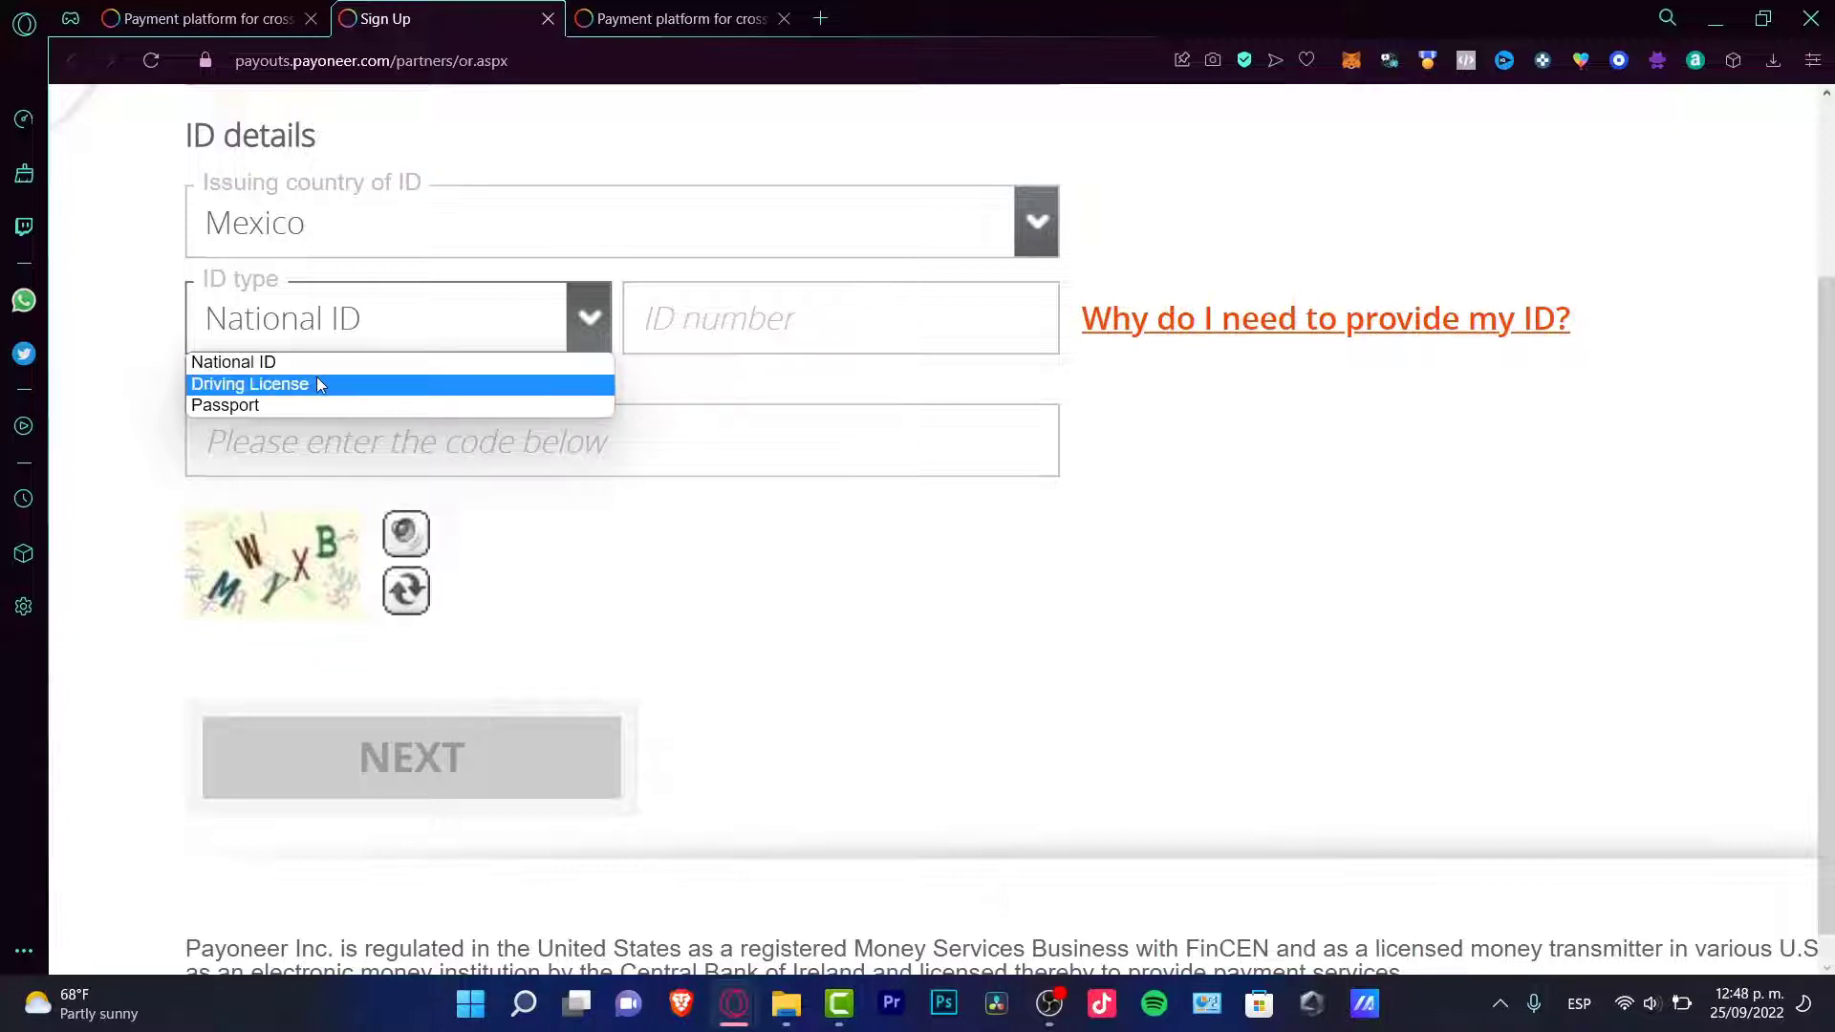
{"action": "left_click", "coordinate": [685, 291]}
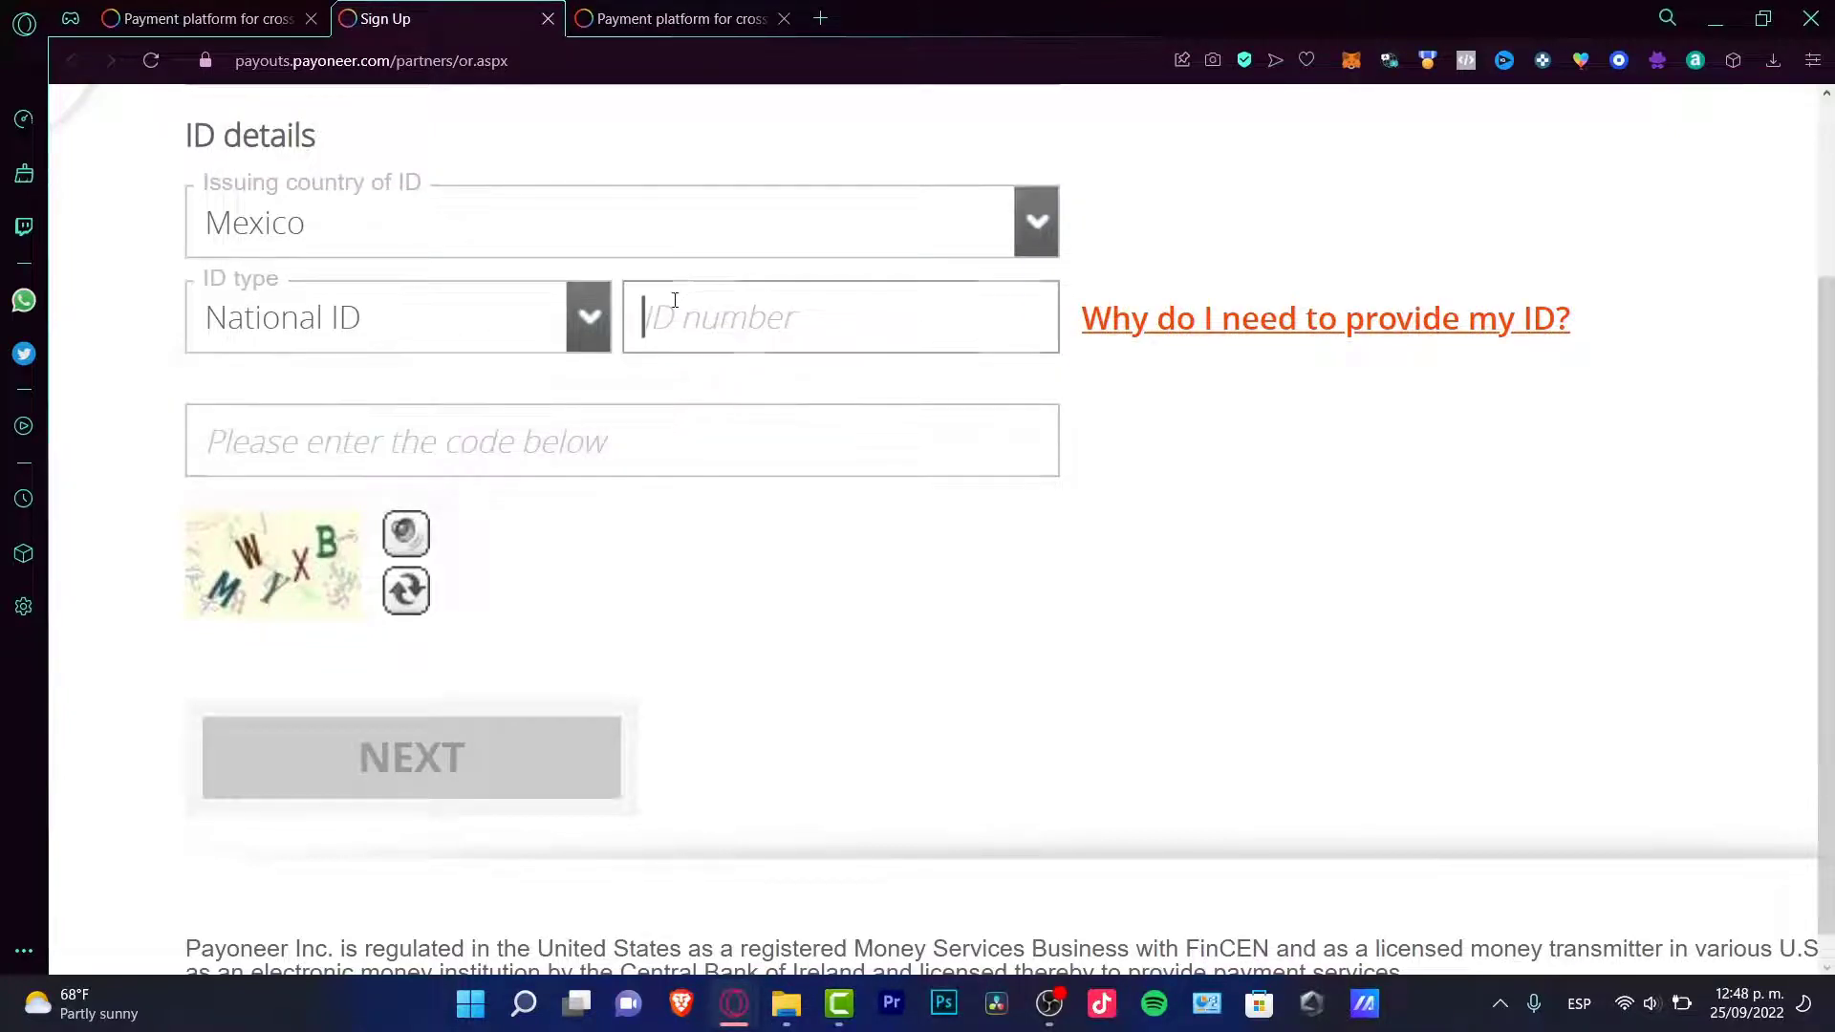
{"action": "left_click", "coordinate": [653, 431]}
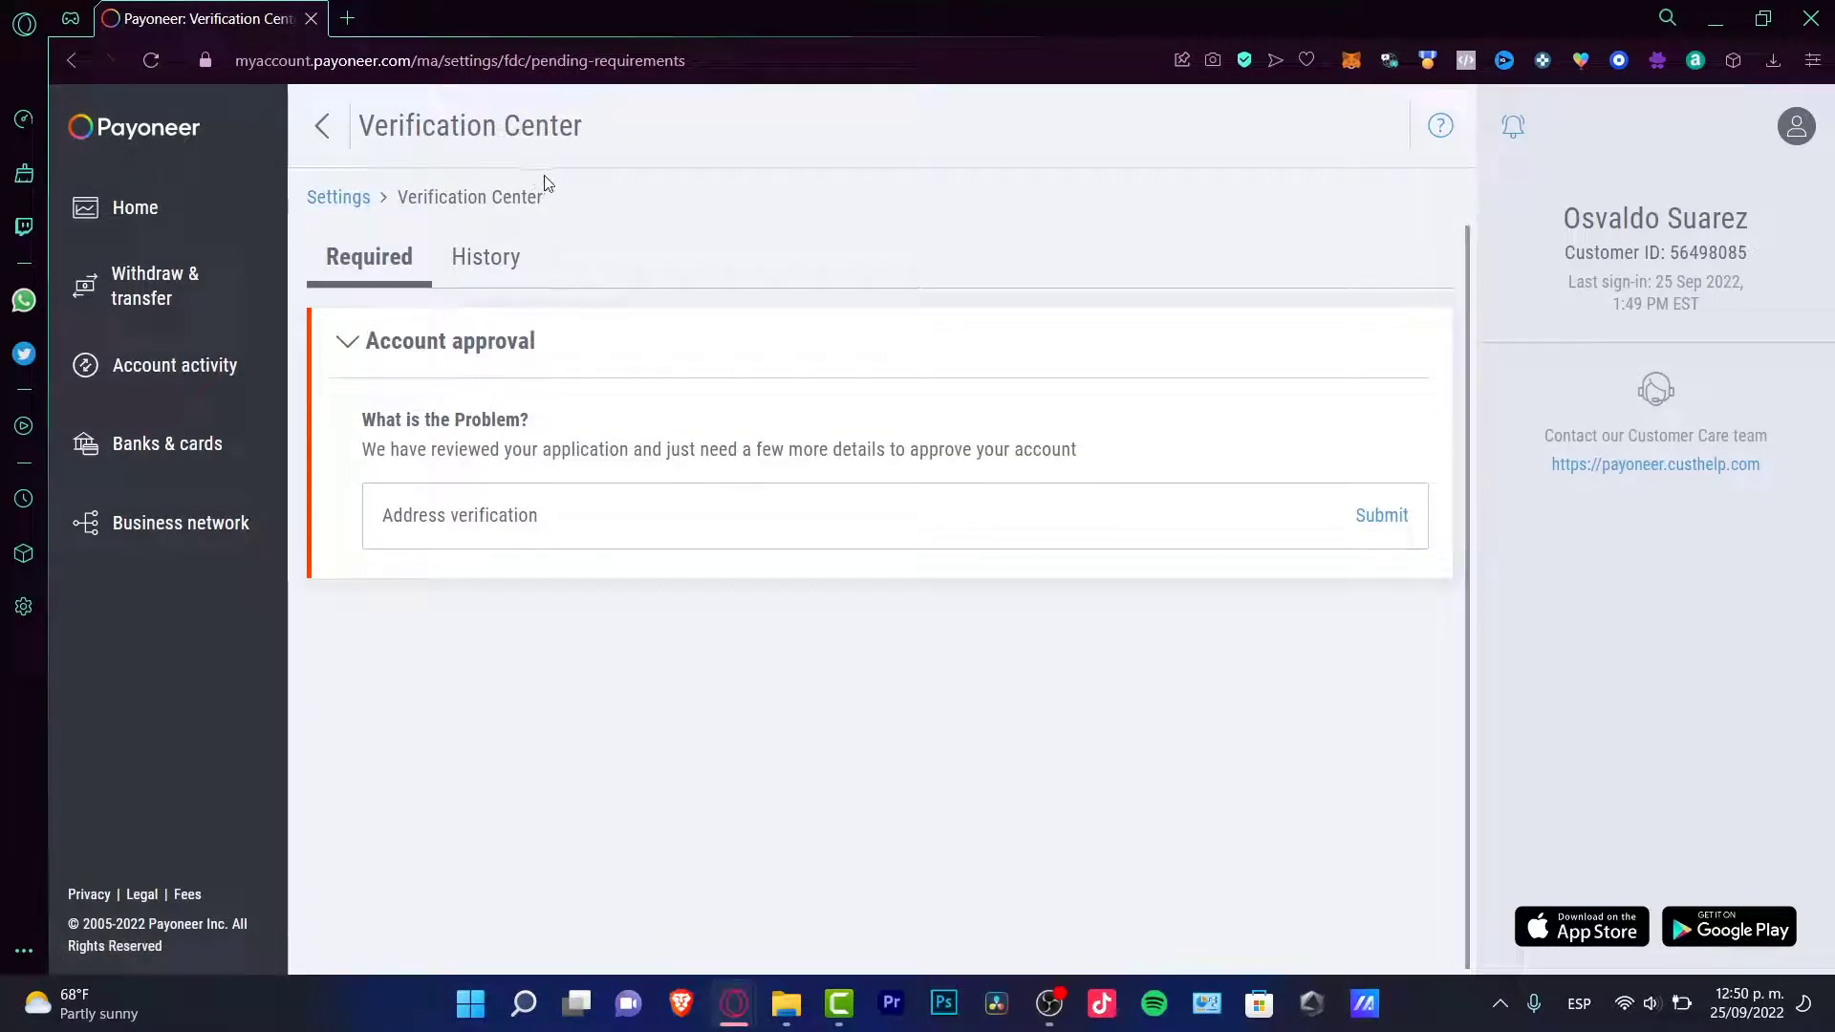
Review the pending address verification listed on the Verification Center's Required tab
{"action": "left_click_drag", "start_coordinate": [417, 256], "coordinate": [324, 276]}
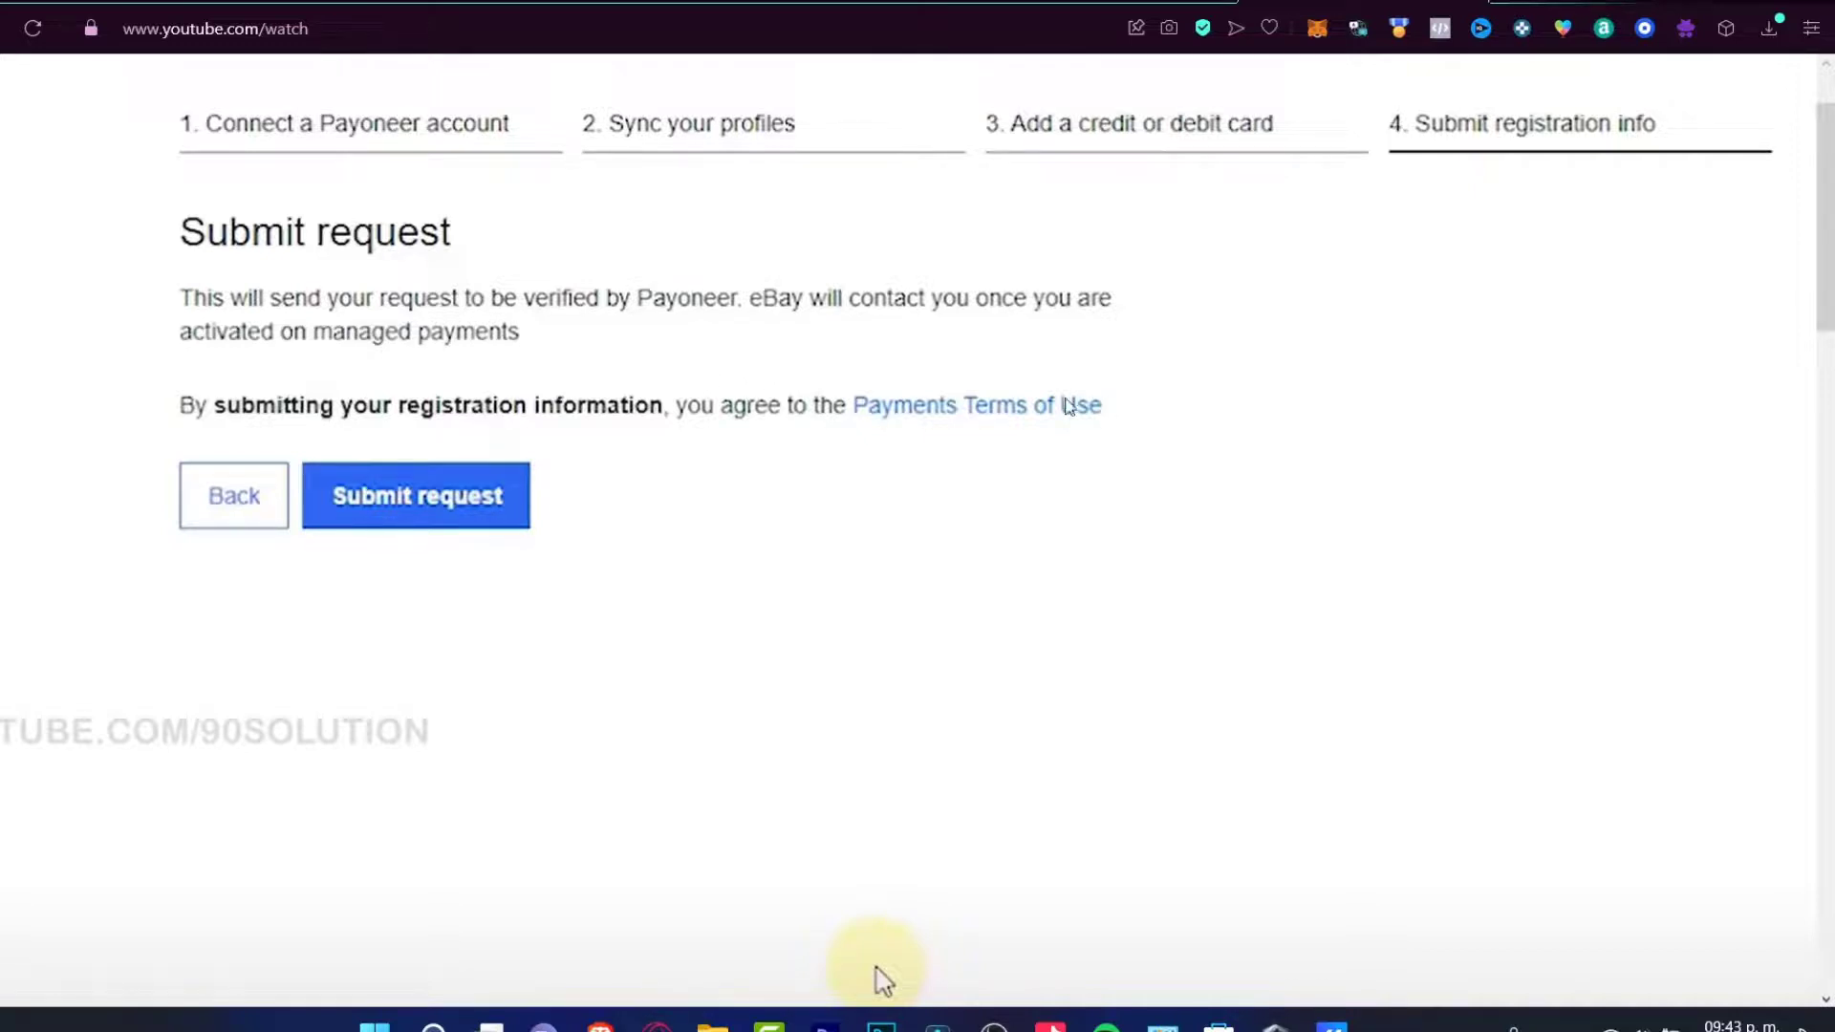
Submit the registration request, then resubmit it after the error banner appears
{"action": "left_click", "coordinate": [411, 495]}
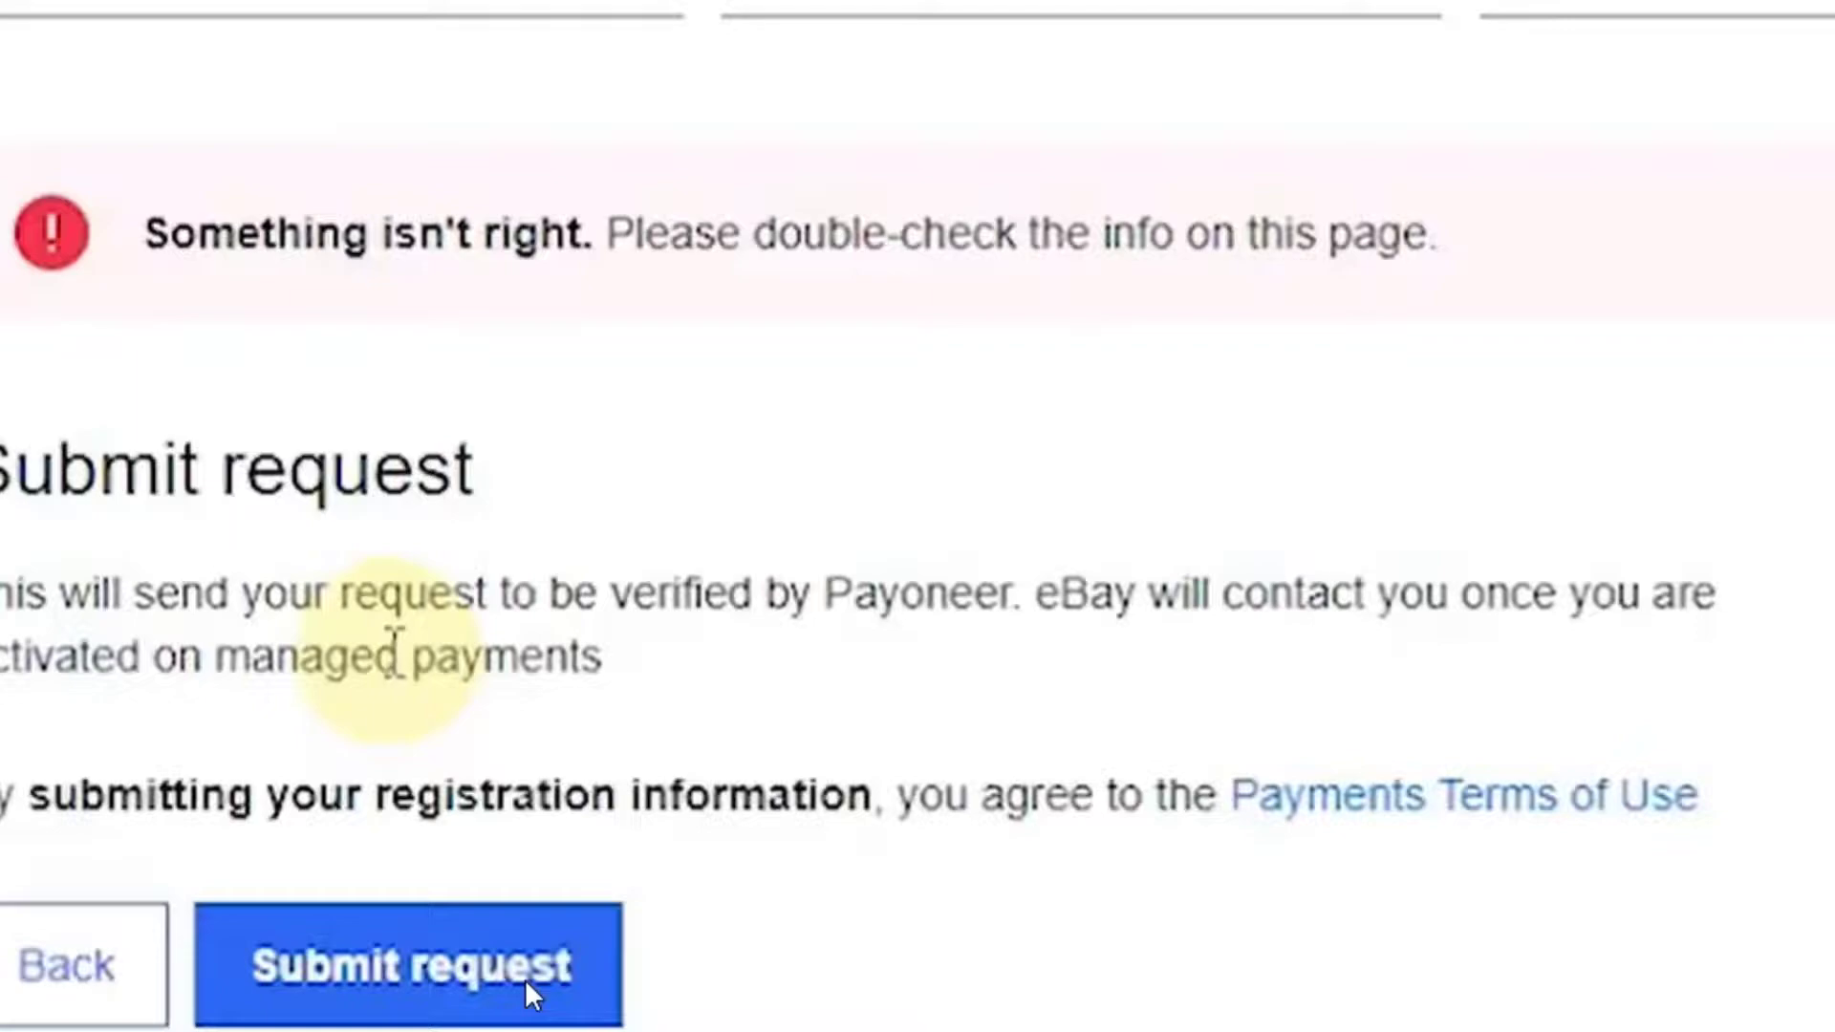
{"action": "left_click", "coordinate": [453, 908]}
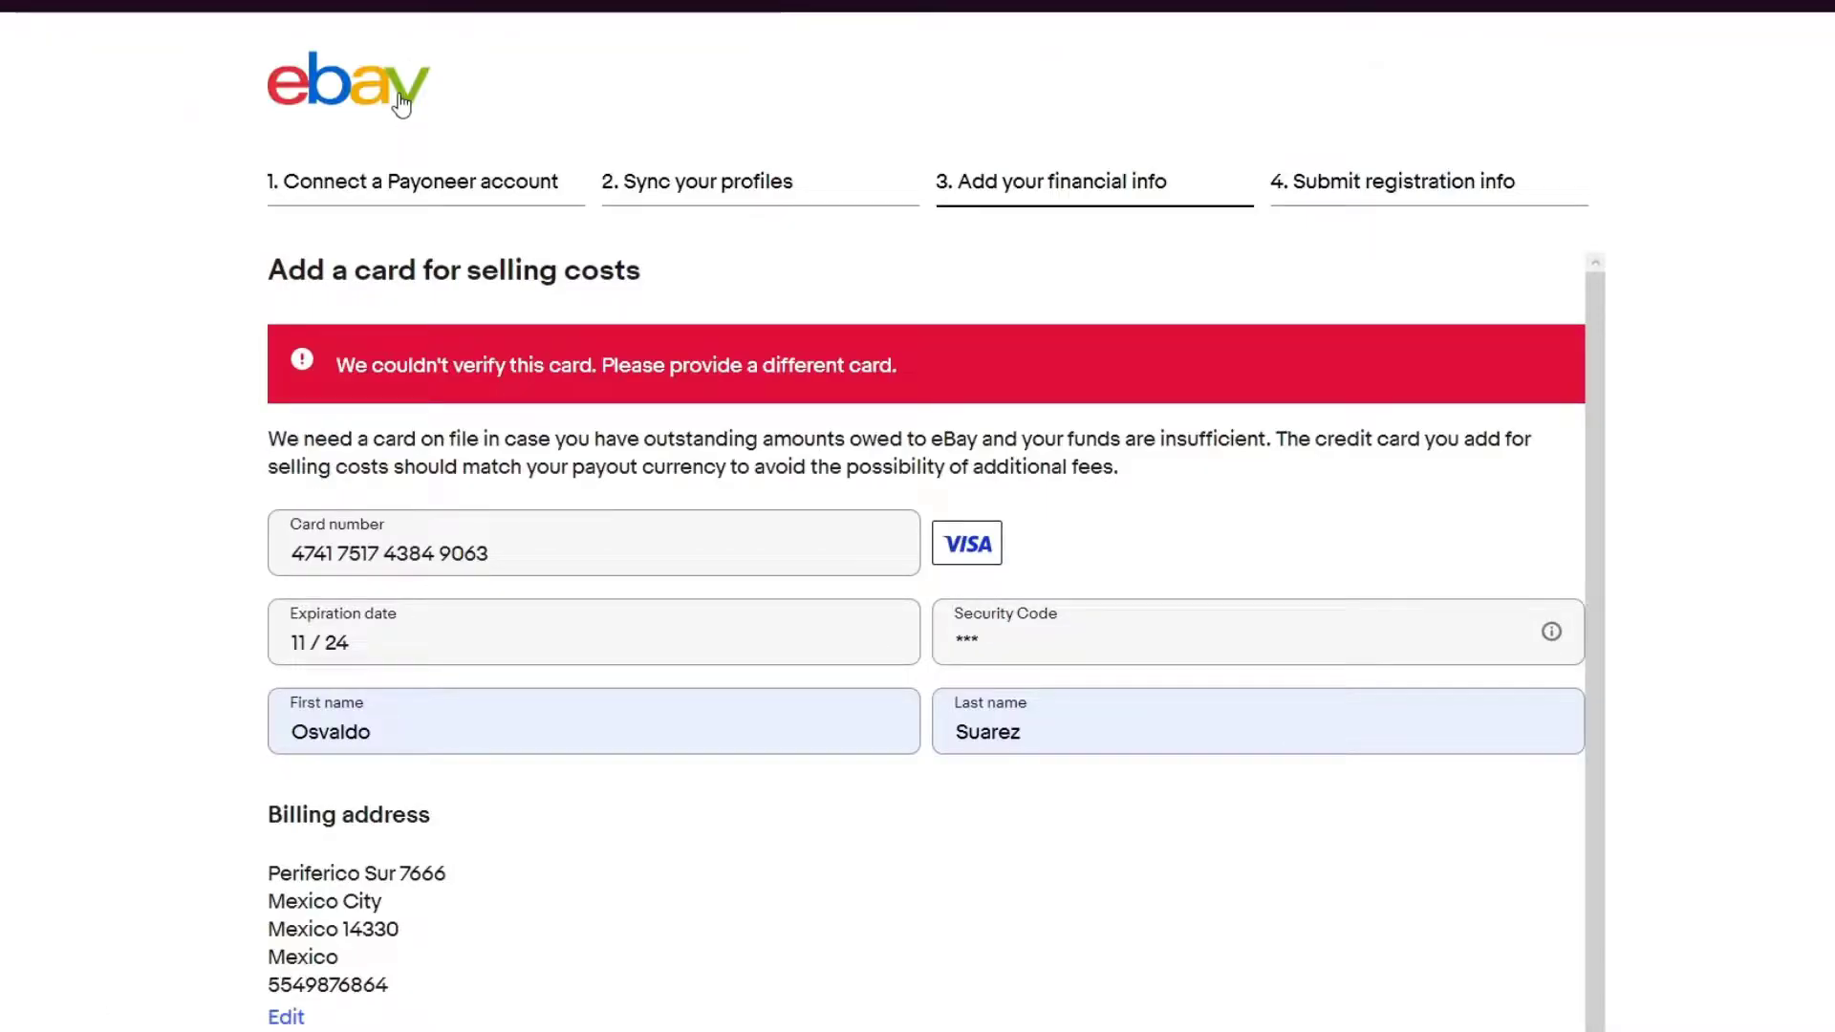
Return to the eBay home page via the eBay logo on the Add a card page
{"action": "left_click", "coordinate": [398, 105]}
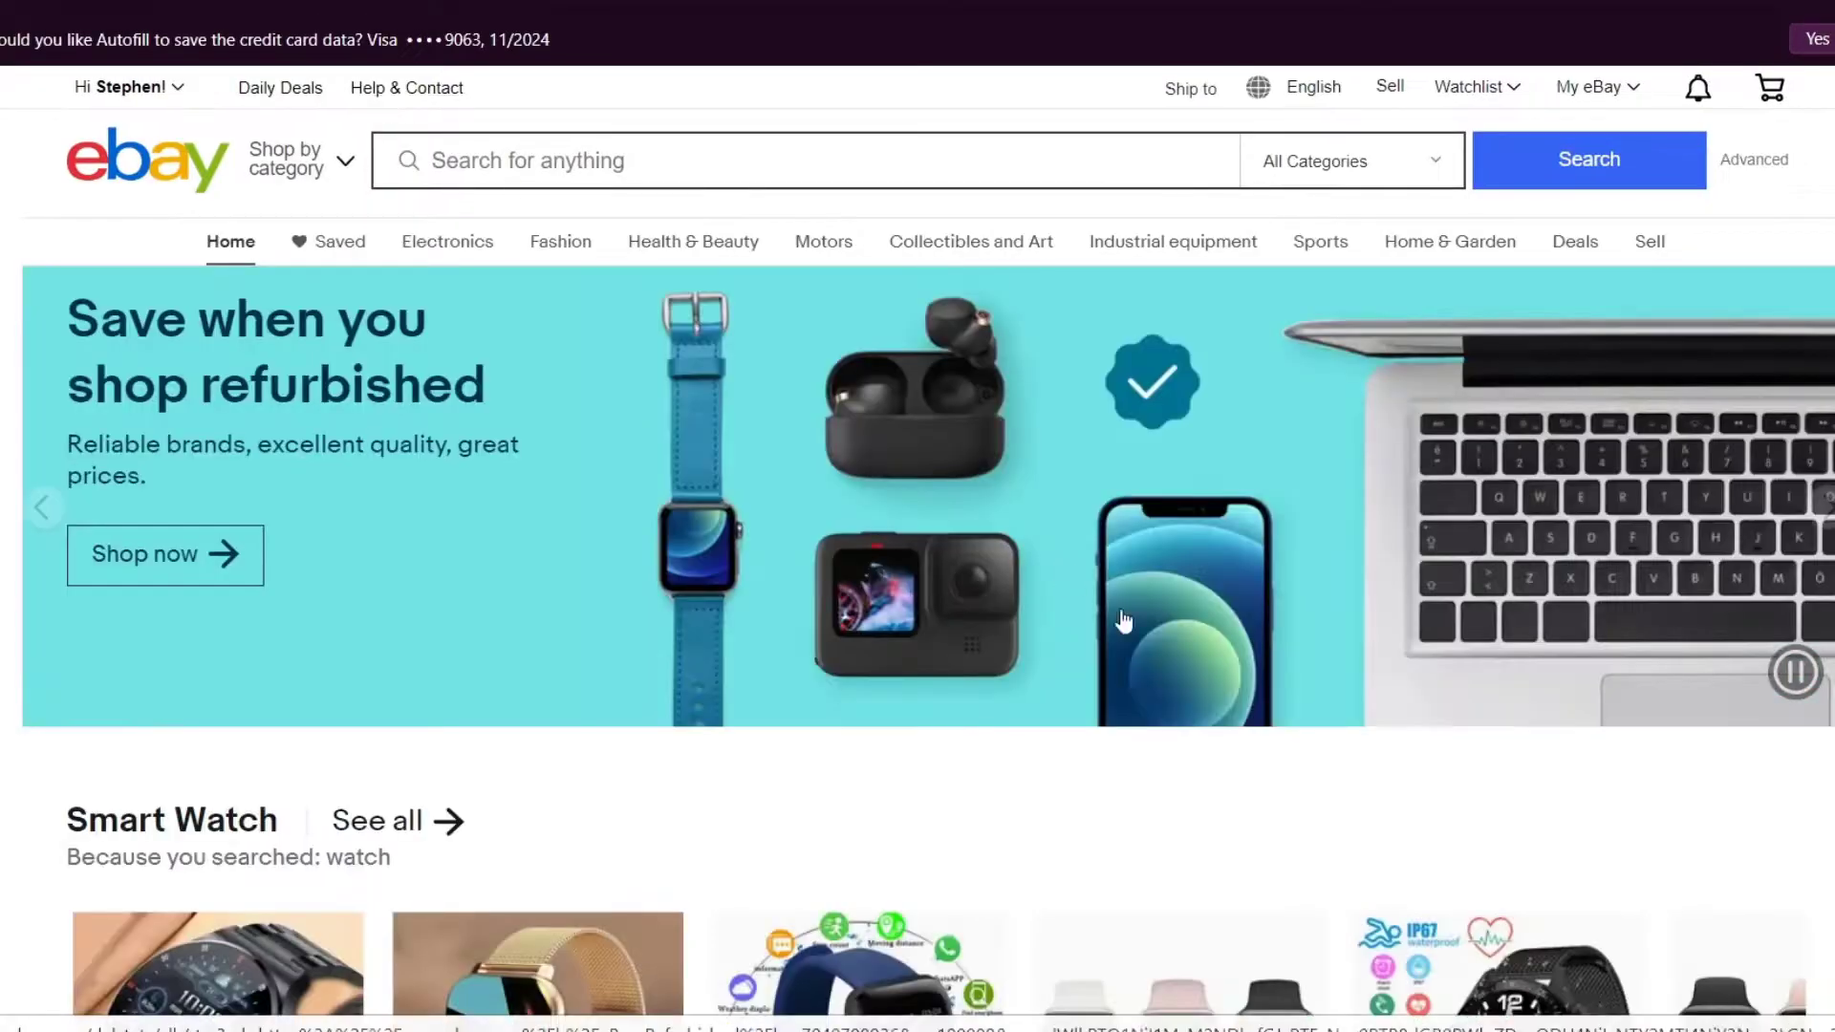